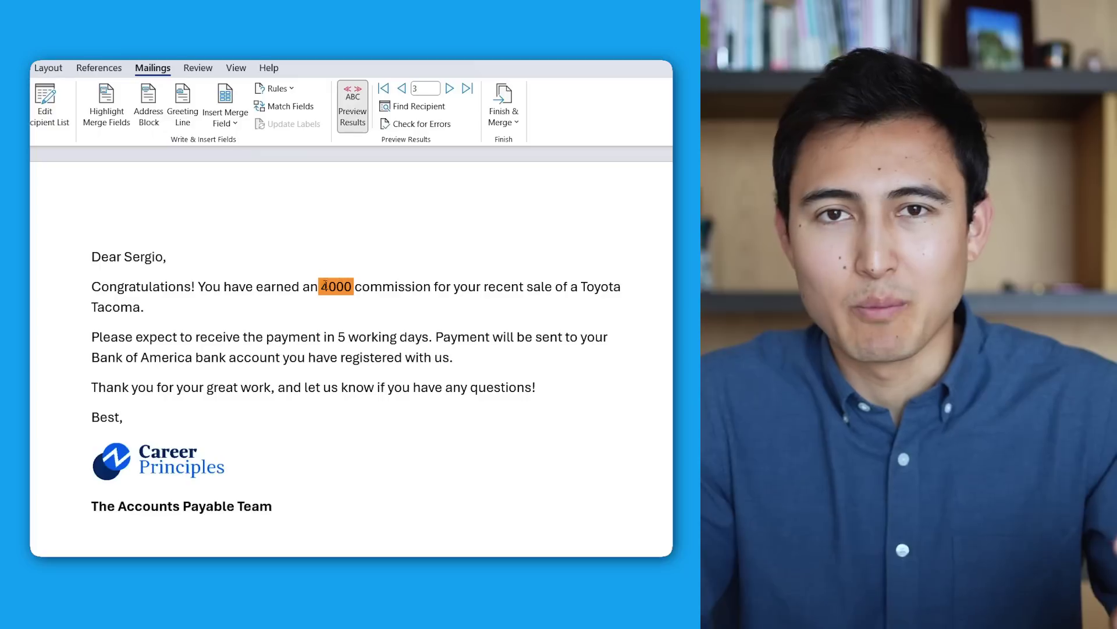
Step back through the merged letter previews to the preceding recipients.
{"action": "left_click", "coordinate": [403, 90]}
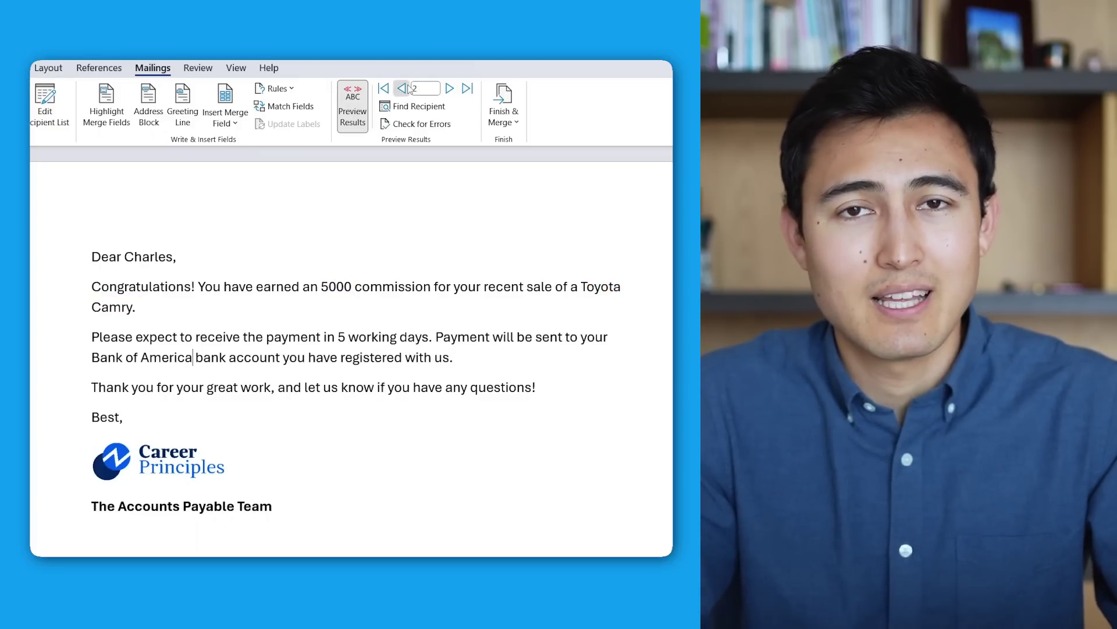
{"action": "left_click", "coordinate": [403, 88]}
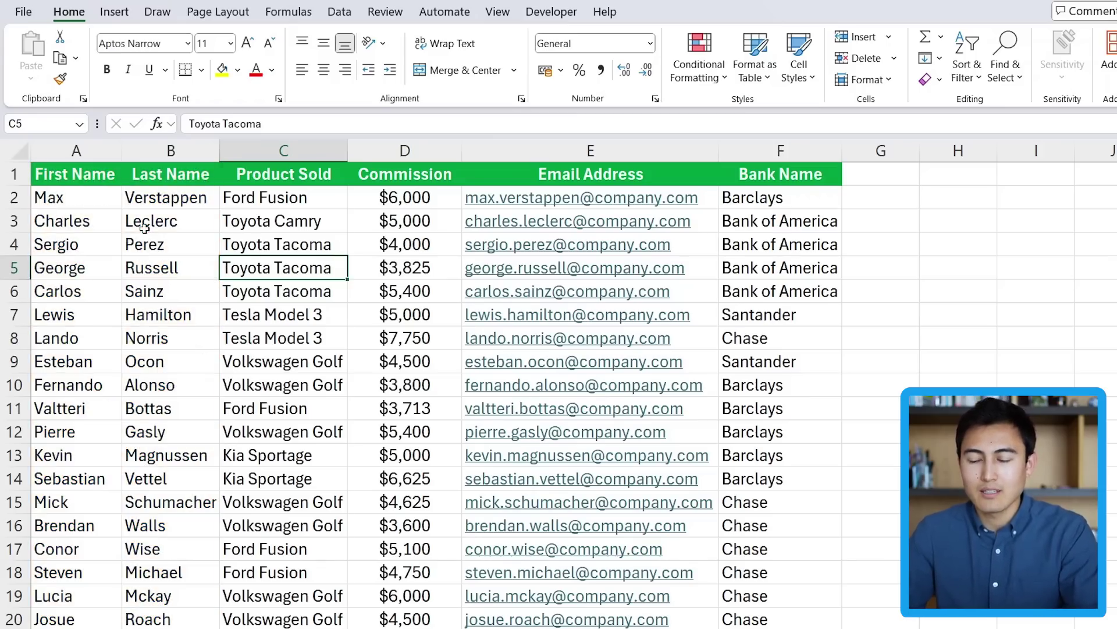
Compare the sales list columns with the letter's XXX placeholders for name, commission, product sold and bank.
{"action": "key", "text": "Right"}
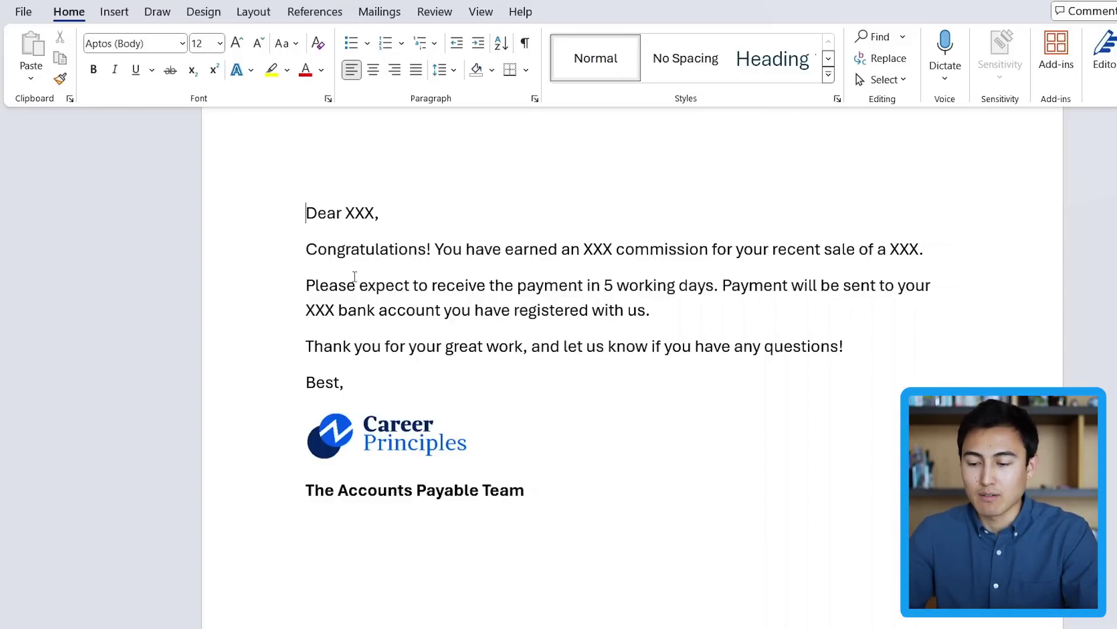
{"action": "double_click", "coordinate": [355, 211]}
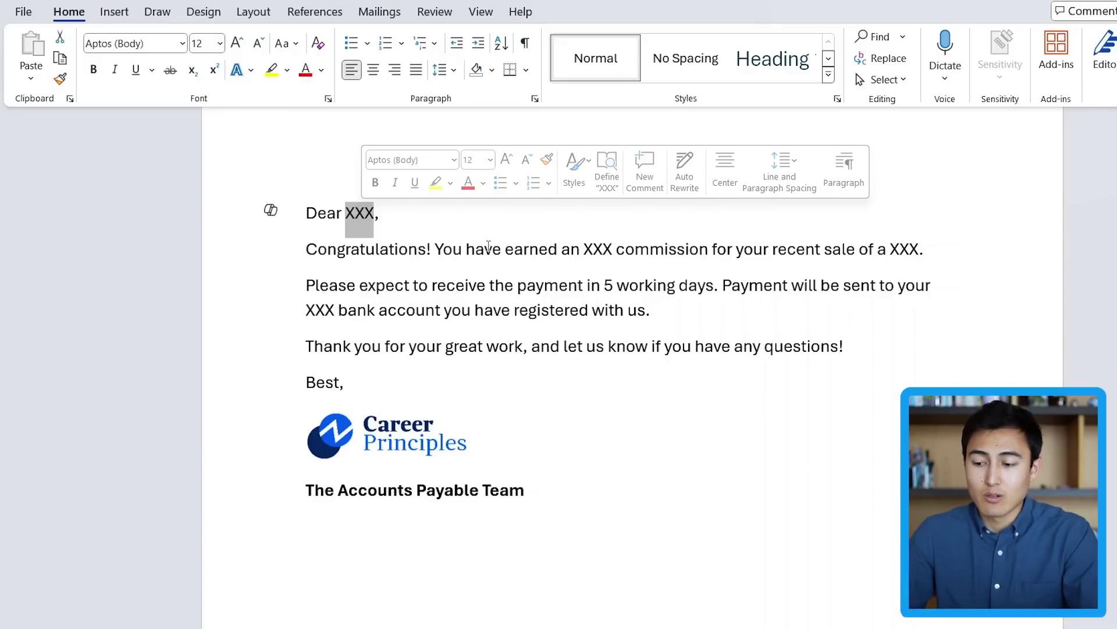
{"action": "left_click", "coordinate": [589, 247]}
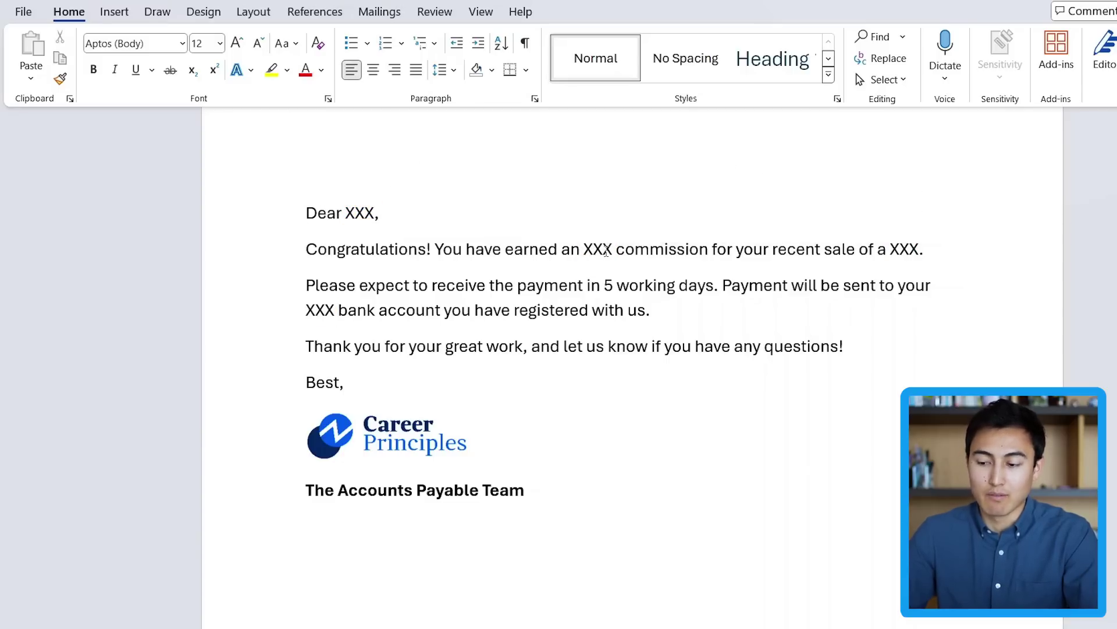
{"action": "double_click", "coordinate": [897, 250]}
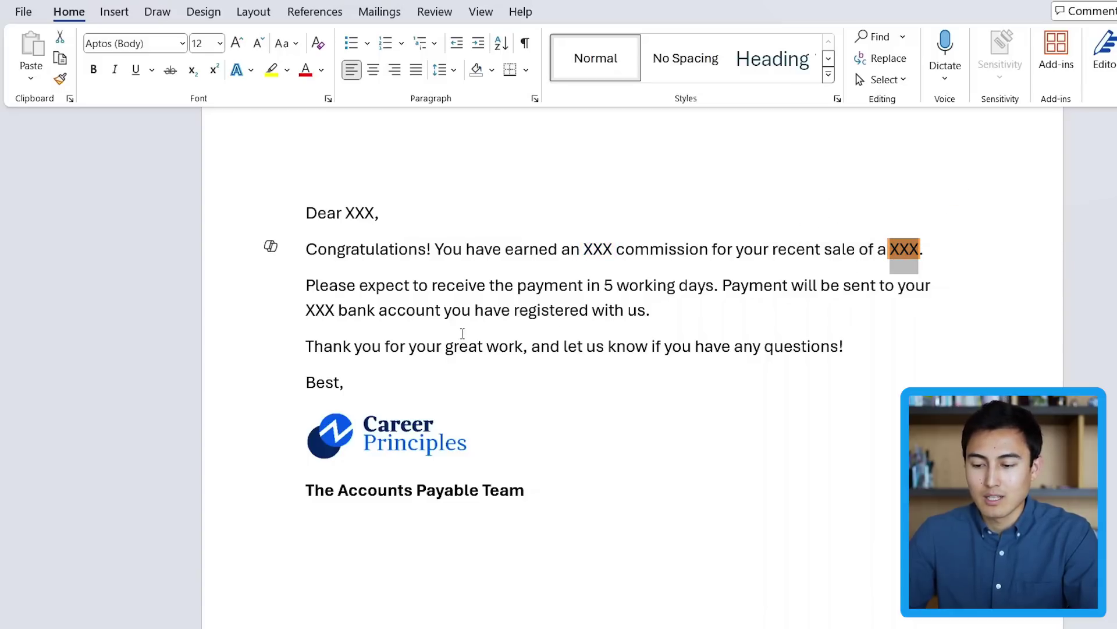
{"action": "double_click", "coordinate": [323, 315]}
{"action": "key", "text": "Up"}
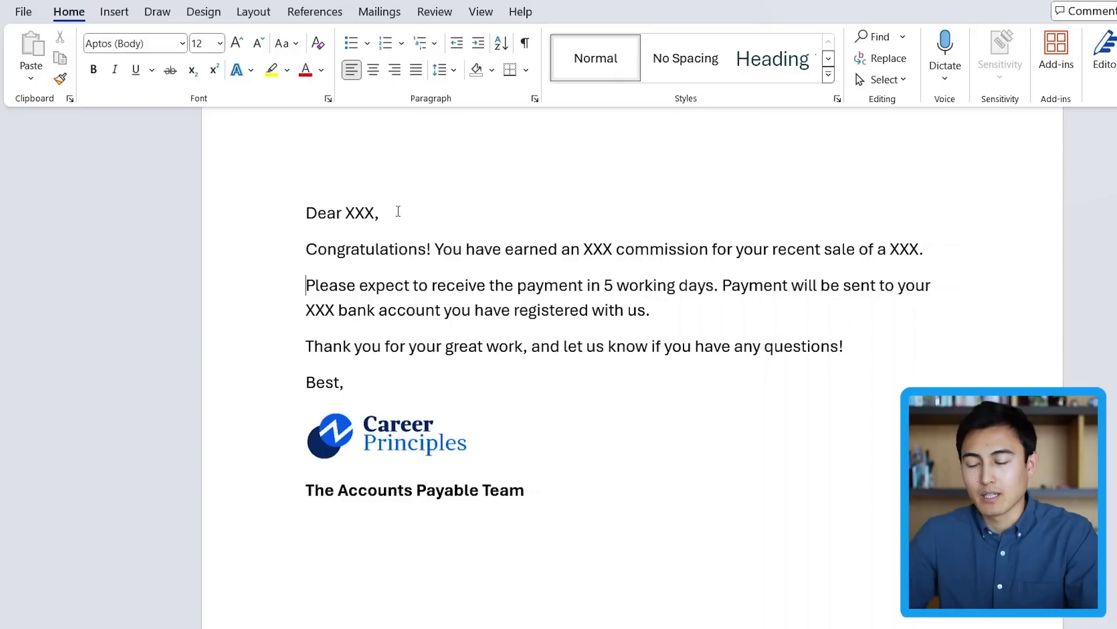
Use Sheet1$ of the existing Sales List workbook on the Desktop as the mail merge recipient list, with first-row column headers.
{"action": "left_click", "coordinate": [394, 17]}
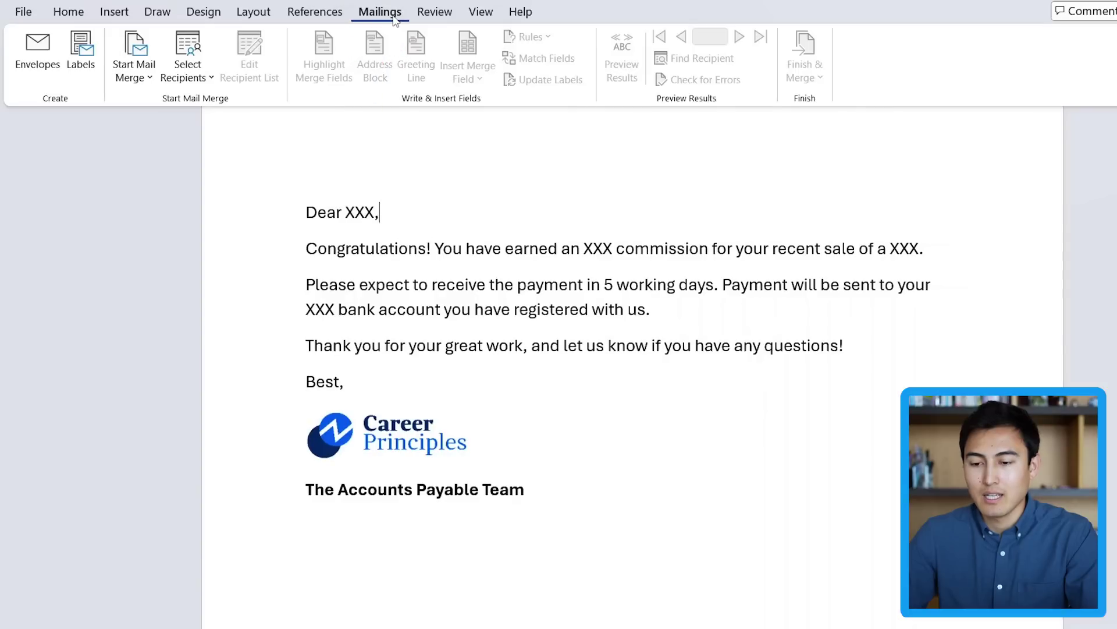
{"action": "left_click", "coordinate": [192, 73]}
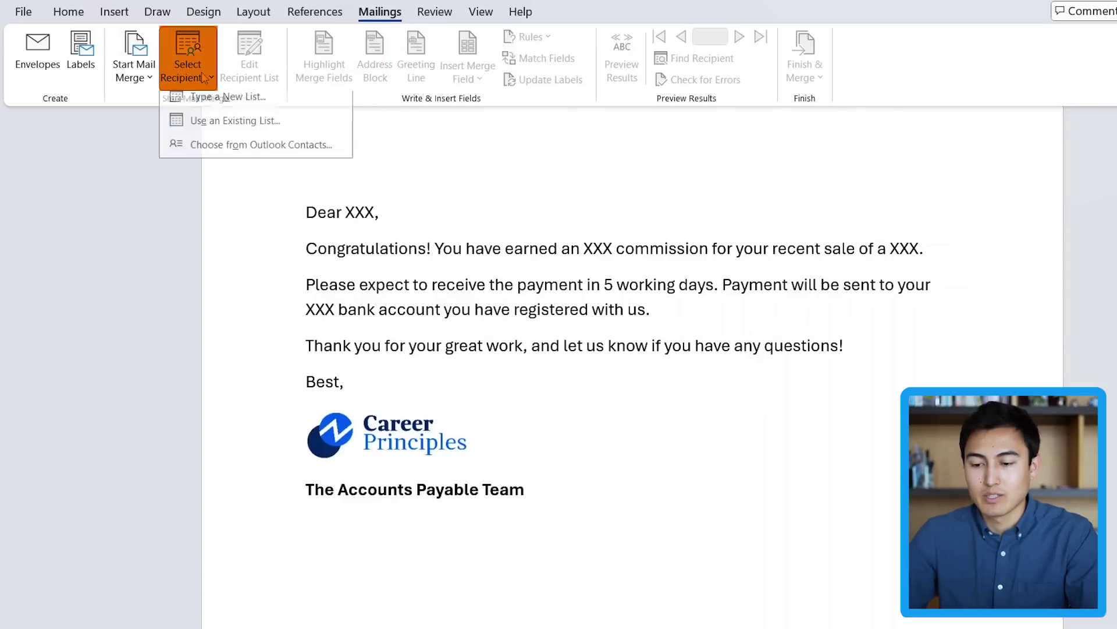
{"action": "left_click", "coordinate": [254, 134]}
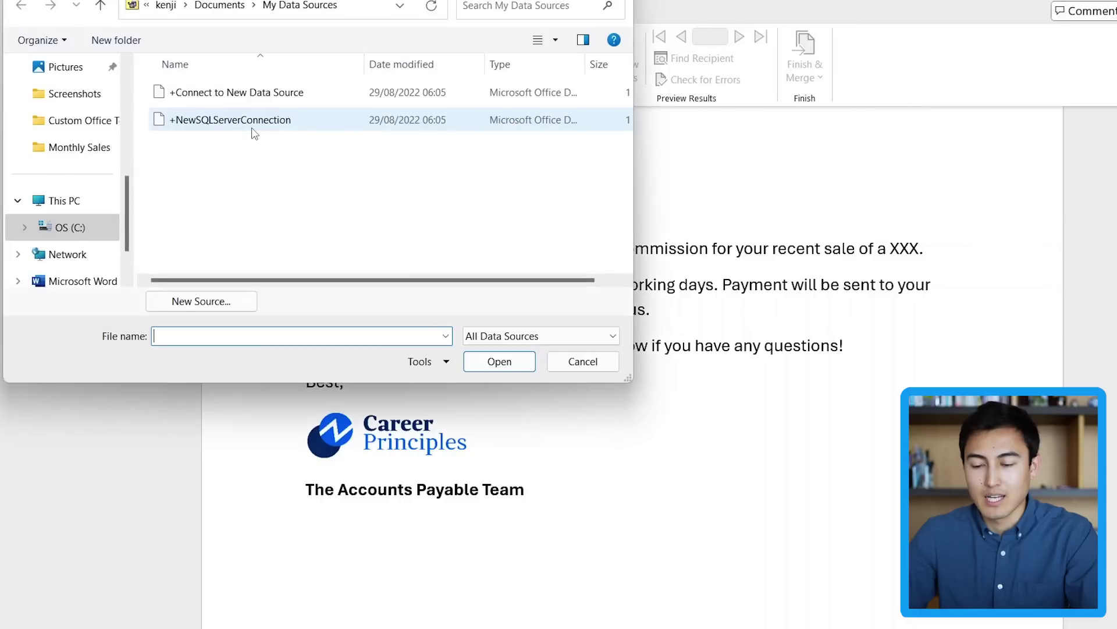
{"action": "scroll", "coordinate": [106, 211], "scroll_direction": "up", "scroll_amount": 3}
{"action": "left_click", "coordinate": [53, 182]}
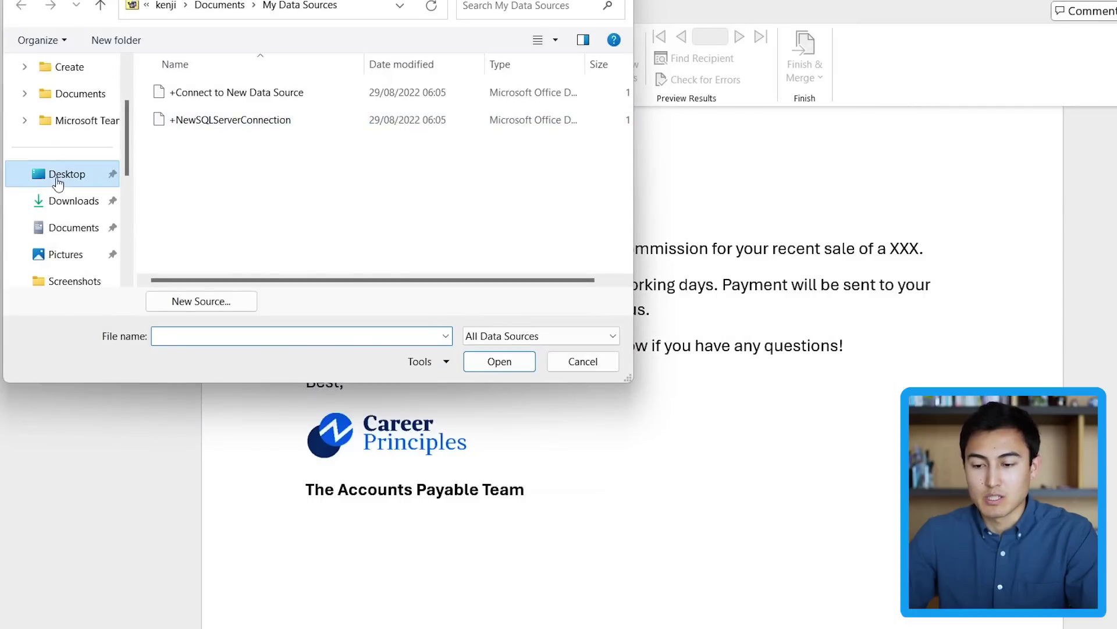
{"action": "left_click", "coordinate": [233, 93]}
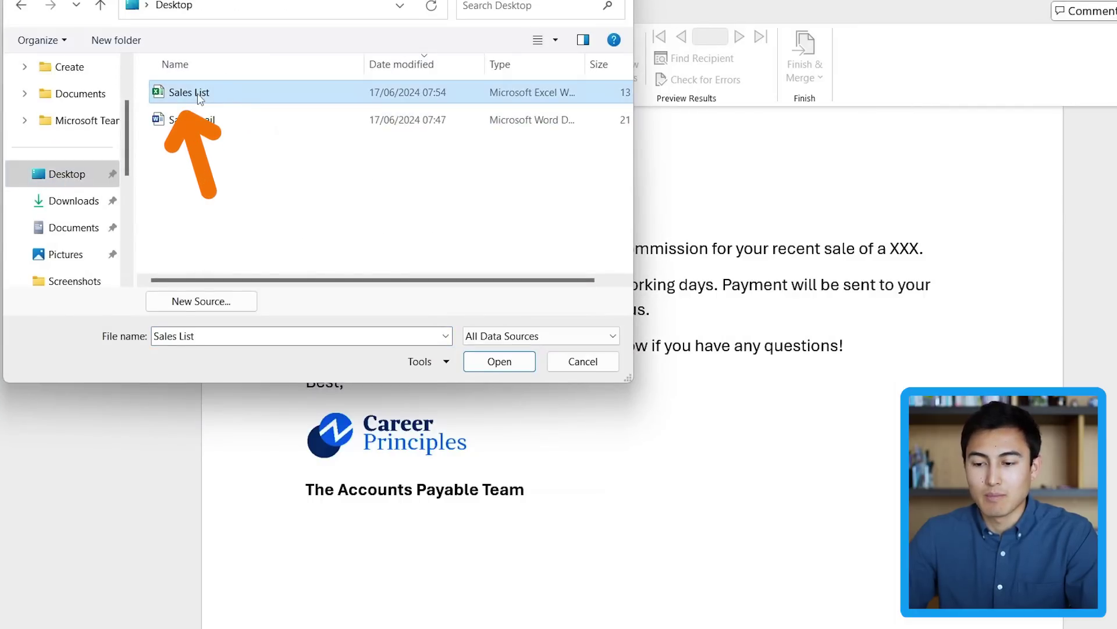
{"action": "left_click", "coordinate": [499, 362]}
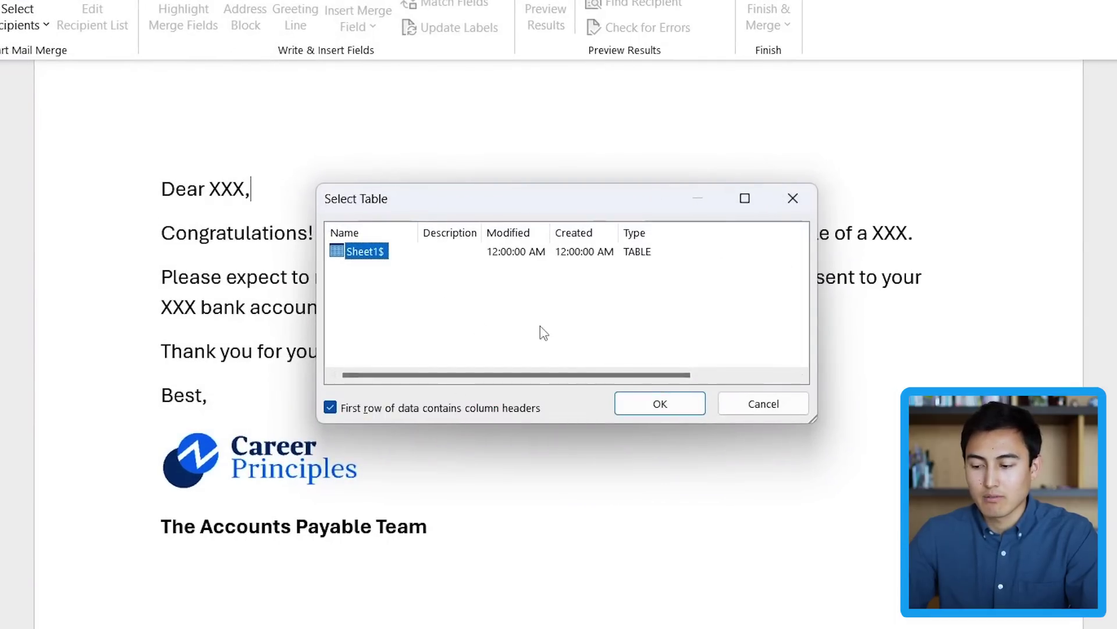
{"action": "left_click", "coordinate": [663, 405]}
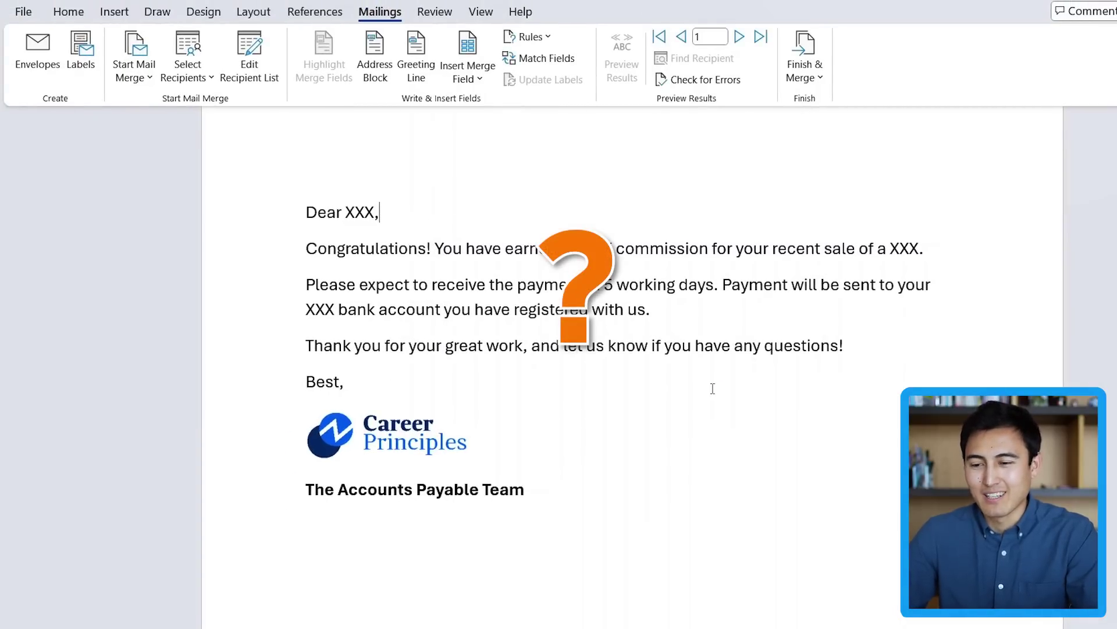
Open the mail merge recipient list and enlarge it to review the recipients and their data columns.
{"action": "left_click", "coordinate": [265, 79]}
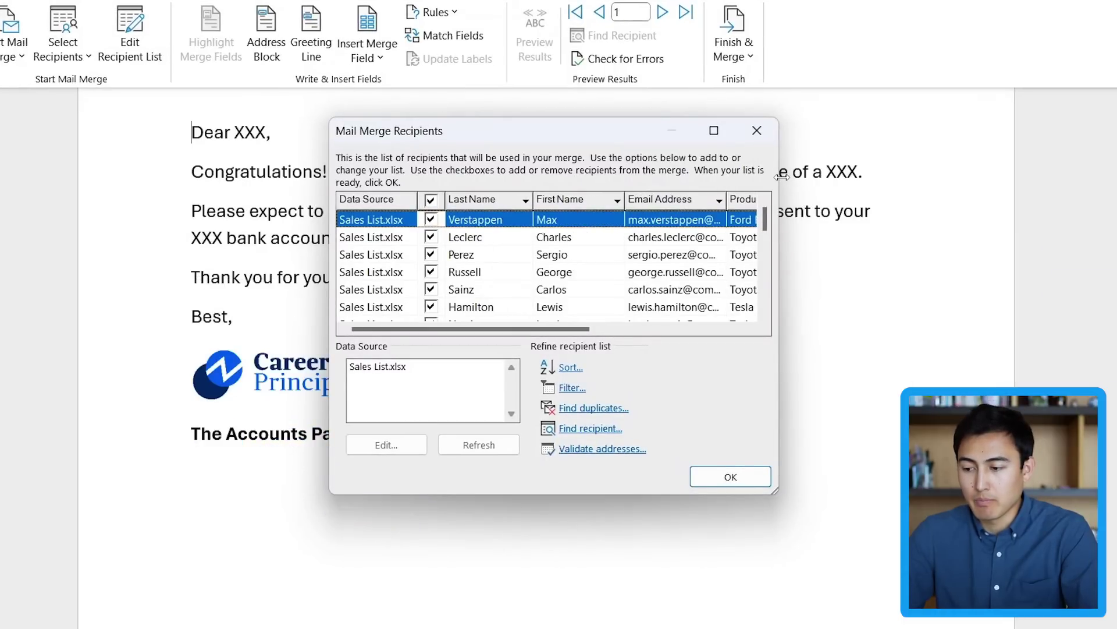
{"action": "left_click_drag", "start_coordinate": [781, 177], "coordinate": [983, 184]}
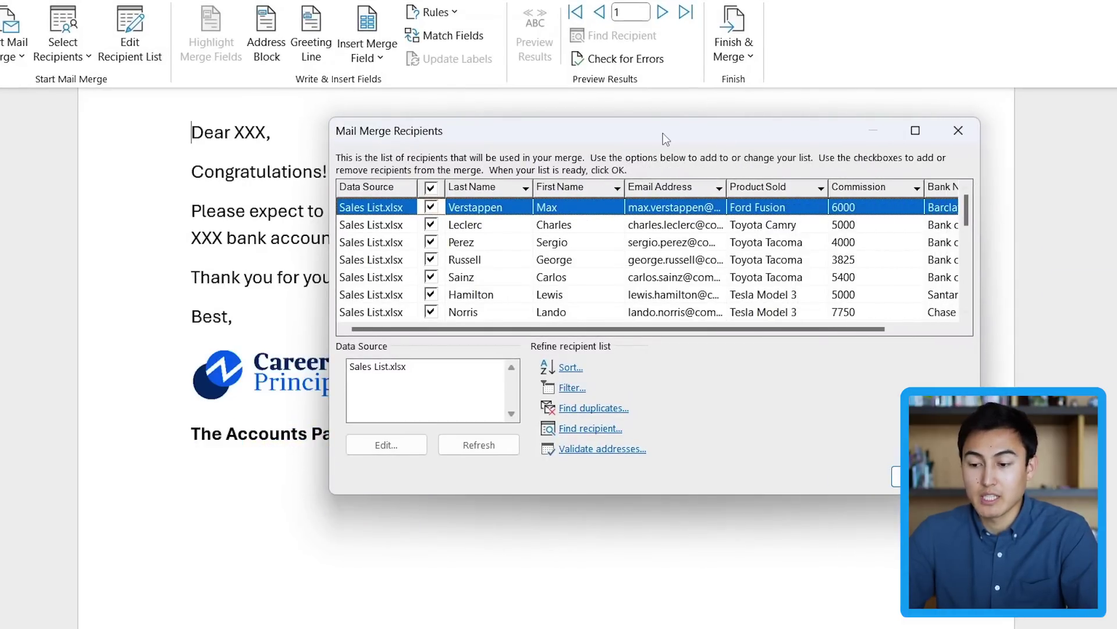
{"action": "left_click_drag", "start_coordinate": [665, 139], "coordinate": [547, 146]}
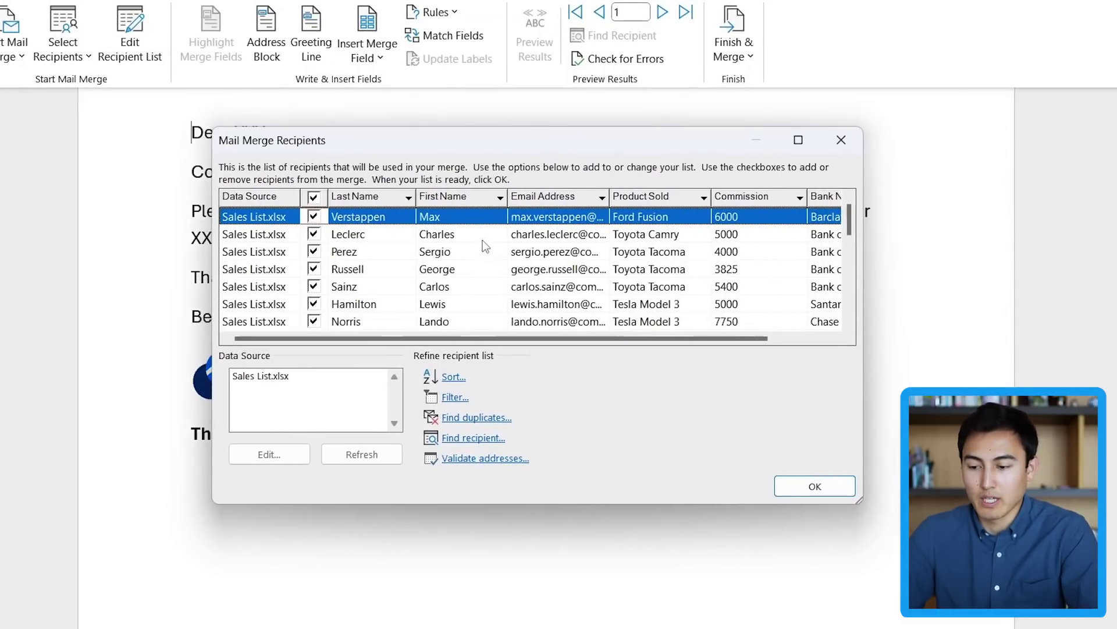
{"action": "scroll", "coordinate": [483, 241], "scroll_direction": "right", "scroll_amount": 3}
{"action": "scroll", "coordinate": [483, 240], "scroll_direction": "left", "scroll_amount": 3}
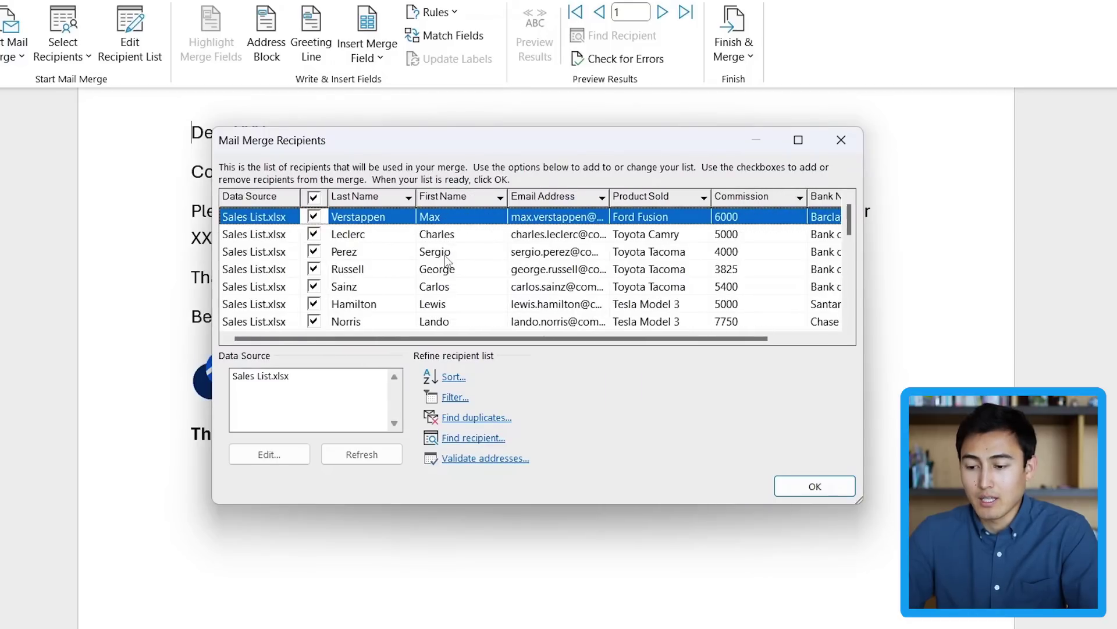
{"action": "left_click", "coordinate": [313, 256]}
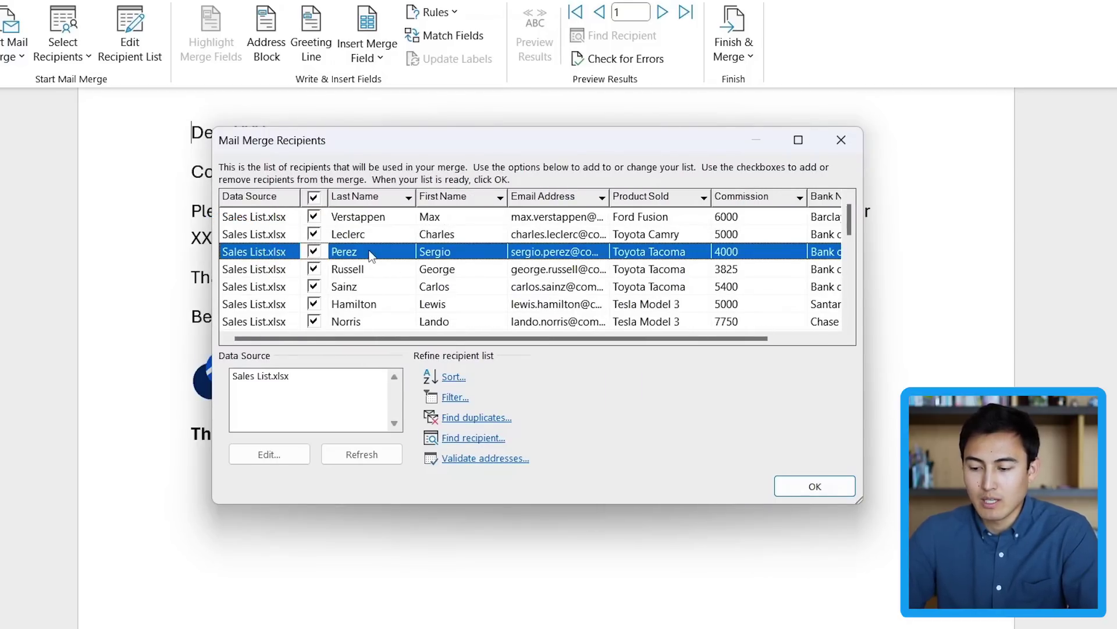
{"action": "left_click", "coordinate": [455, 397]}
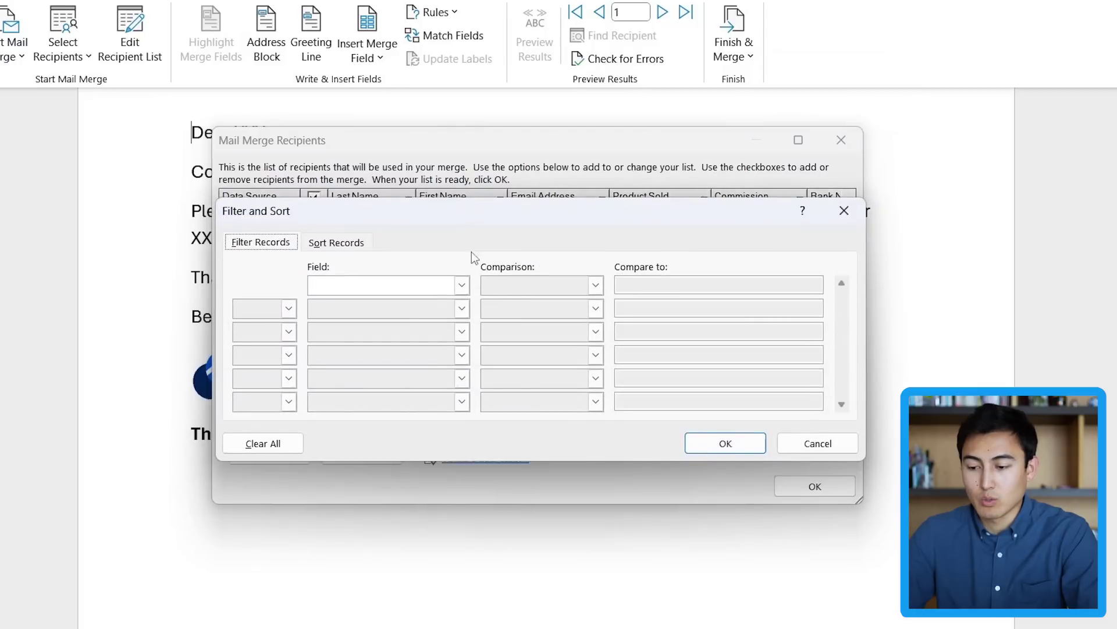
{"action": "left_click", "coordinate": [461, 285]}
{"action": "left_click", "coordinate": [389, 321]}
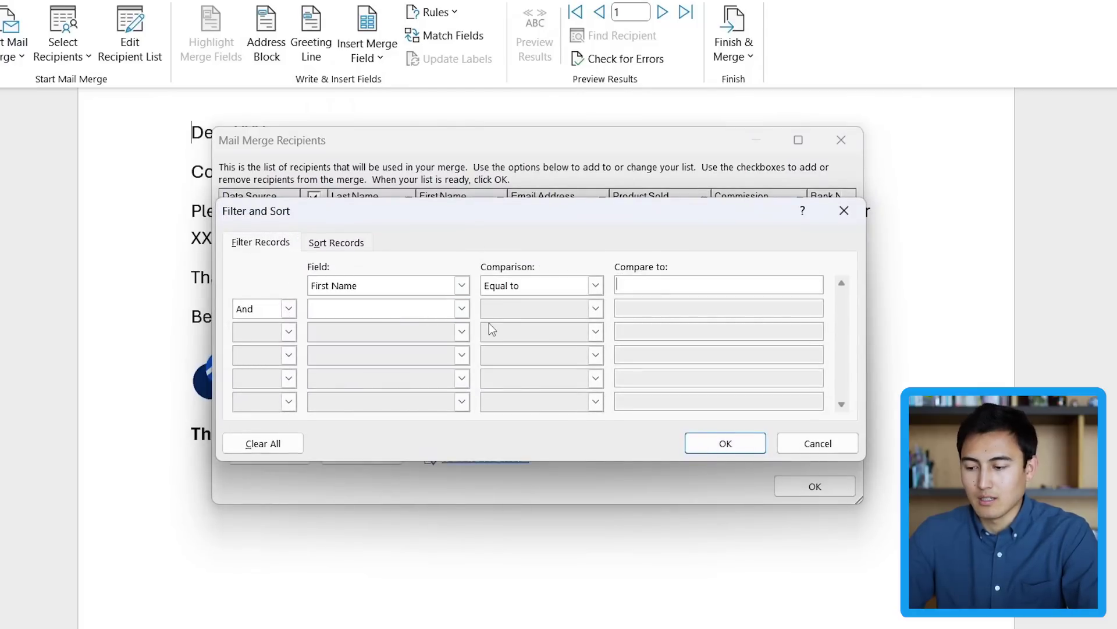
{"action": "left_click", "coordinate": [629, 285]}
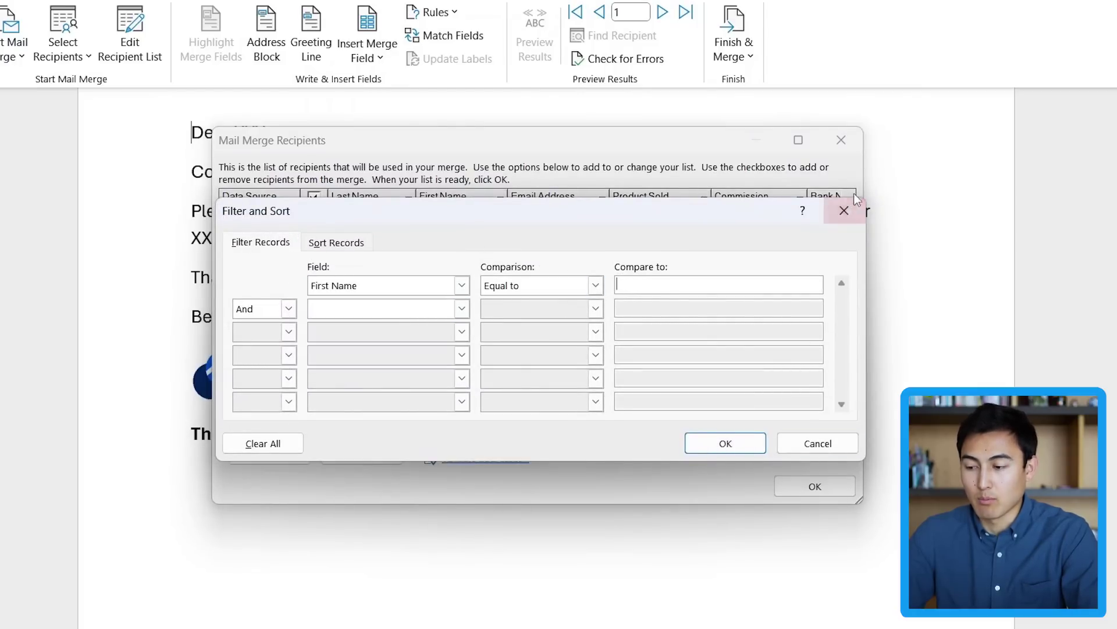
{"action": "left_click", "coordinate": [844, 211]}
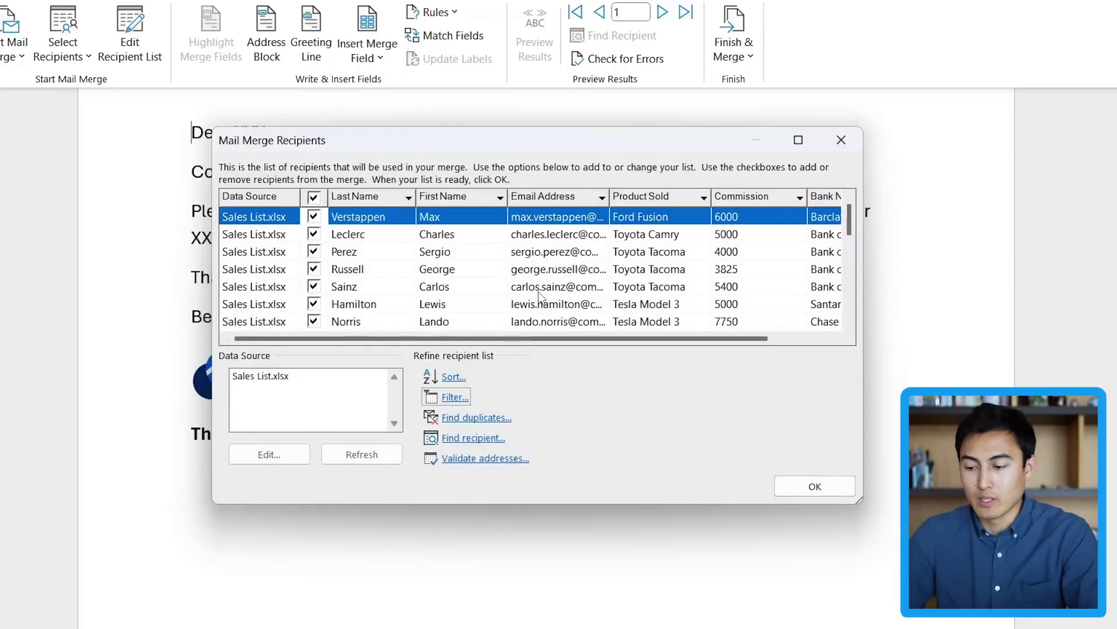
Accept the recipient list and start a greeting line for the "Dear XXX," text with "Dear" as the salutation.
{"action": "left_click", "coordinate": [806, 489]}
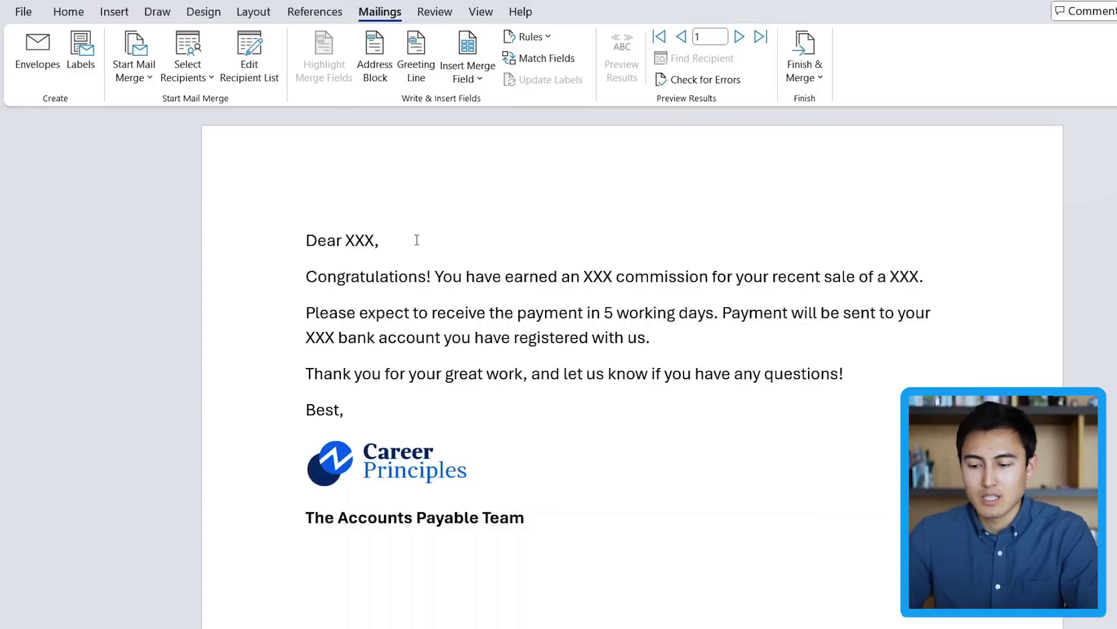
{"action": "left_click_drag", "start_coordinate": [417, 240], "coordinate": [306, 240]}
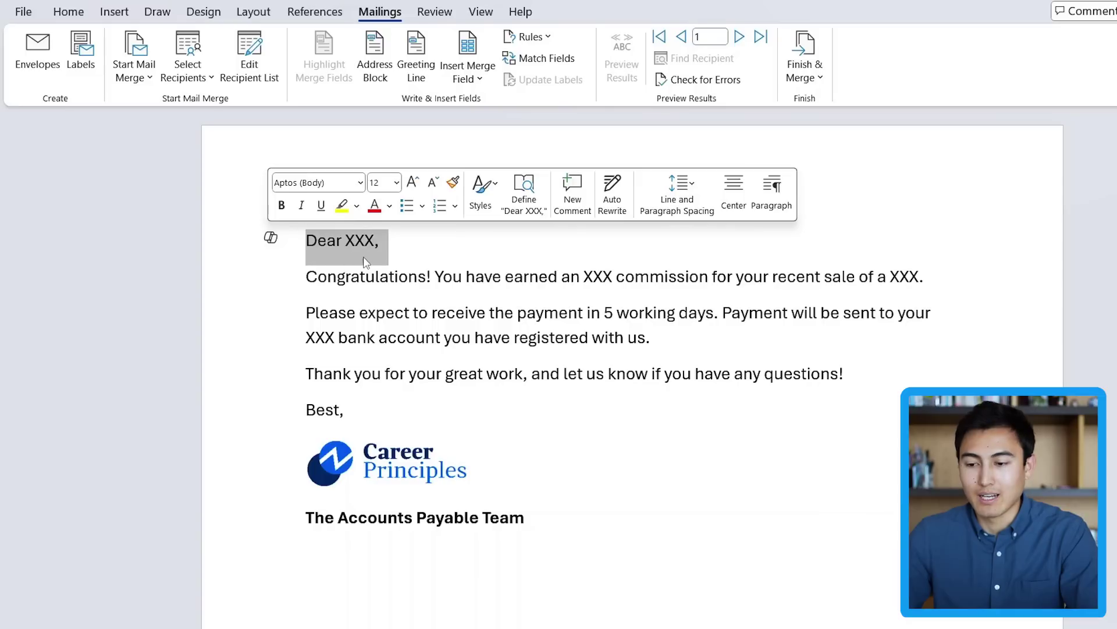
{"action": "left_click", "coordinate": [424, 66]}
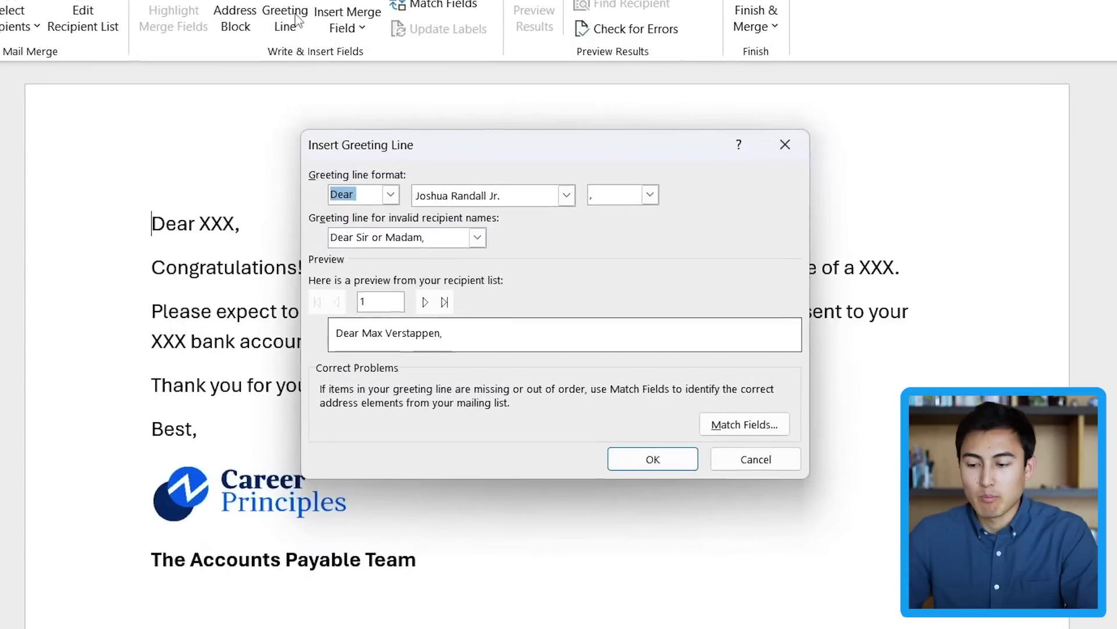
{"action": "left_click", "coordinate": [505, 218]}
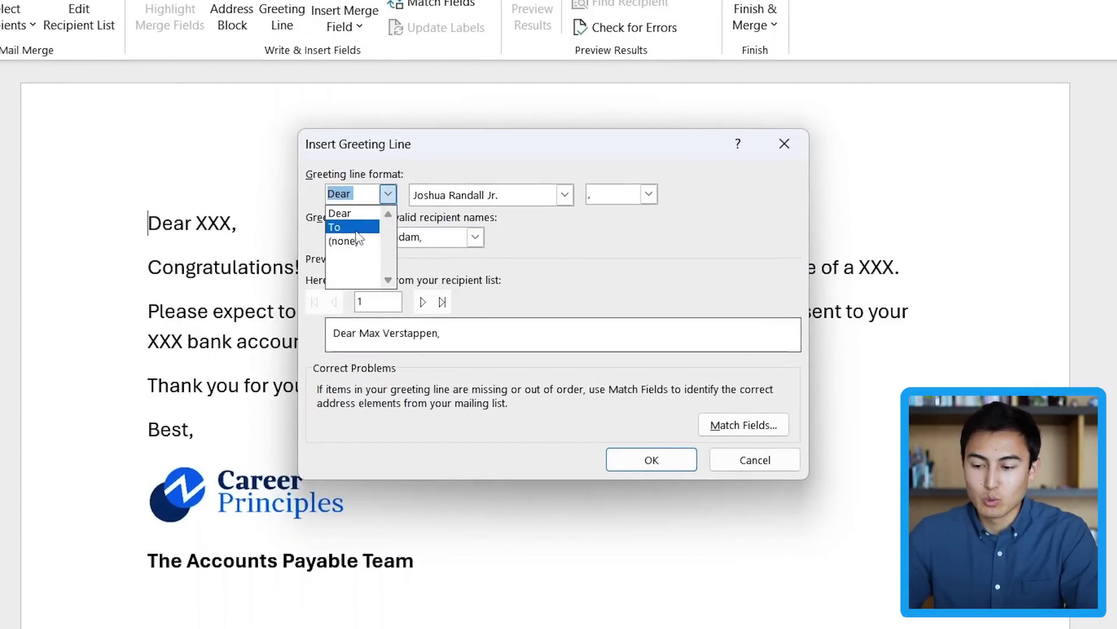
{"action": "left_click", "coordinate": [463, 159]}
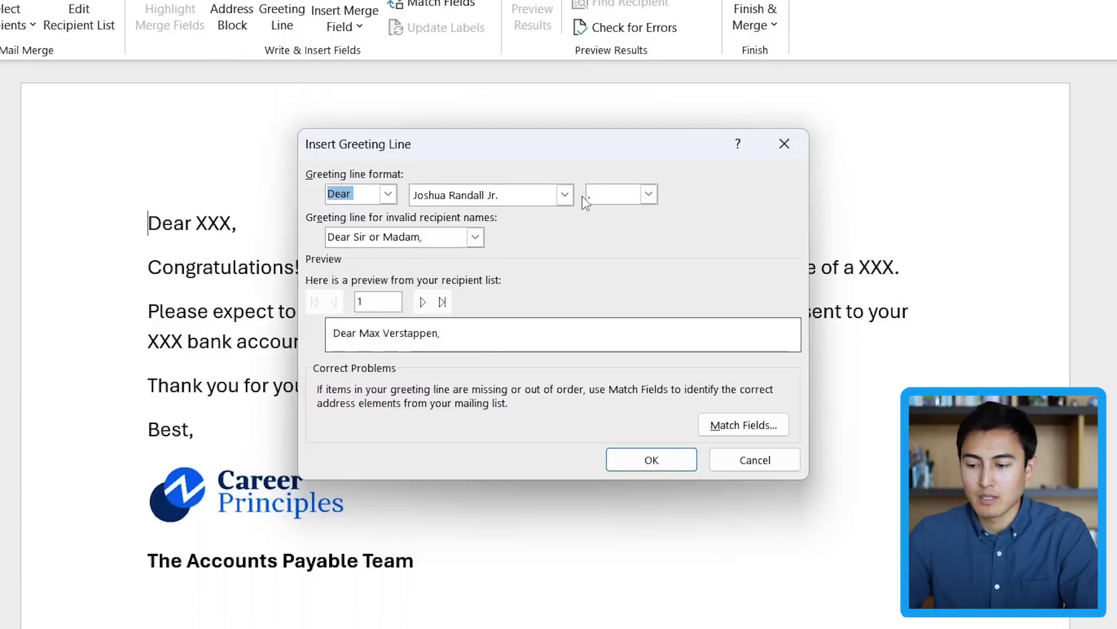
Set the greeting line's name format to first name only and preview it for the first five recipients.
{"action": "left_click", "coordinate": [565, 195]}
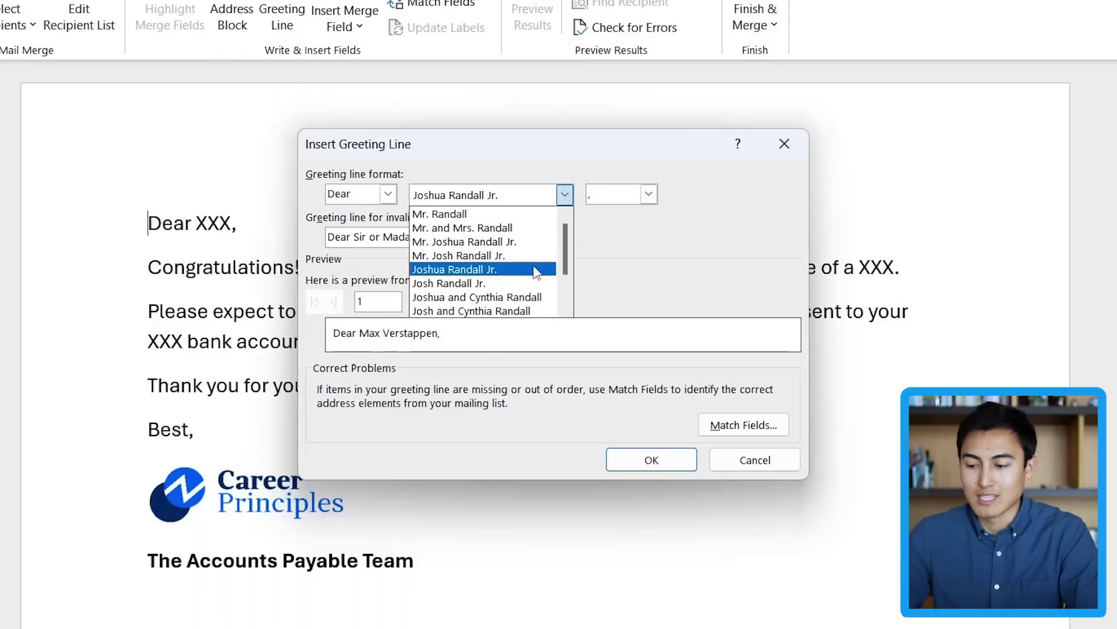
{"action": "scroll", "coordinate": [567, 303], "scroll_direction": "down", "scroll_amount": 2}
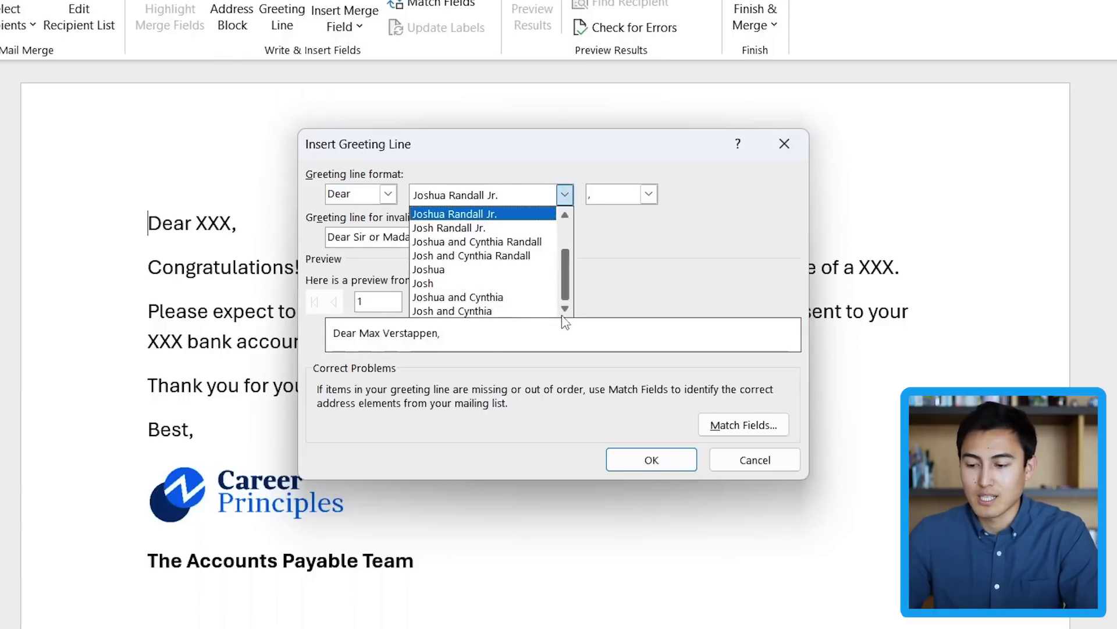
{"action": "left_click", "coordinate": [435, 270]}
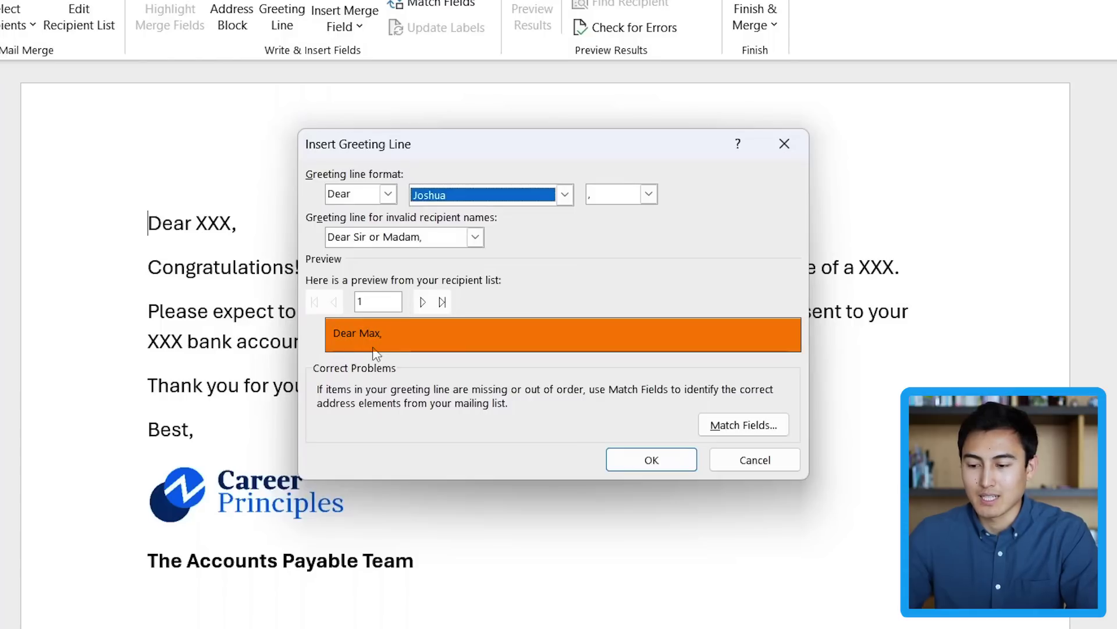
{"action": "left_click", "coordinate": [422, 303]}
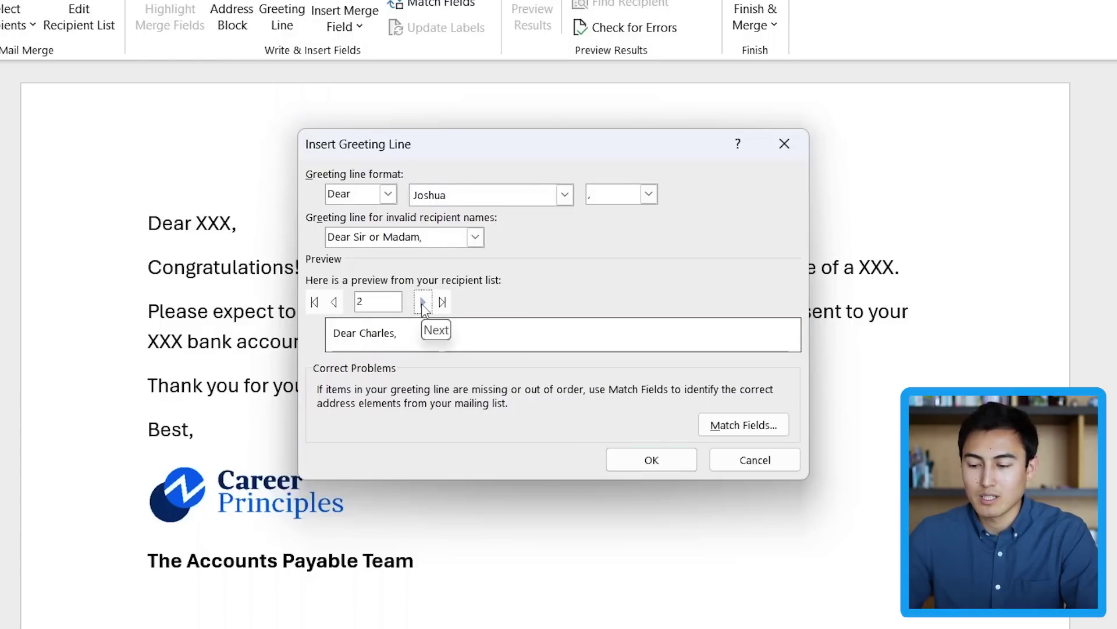
{"action": "left_click", "coordinate": [423, 303]}
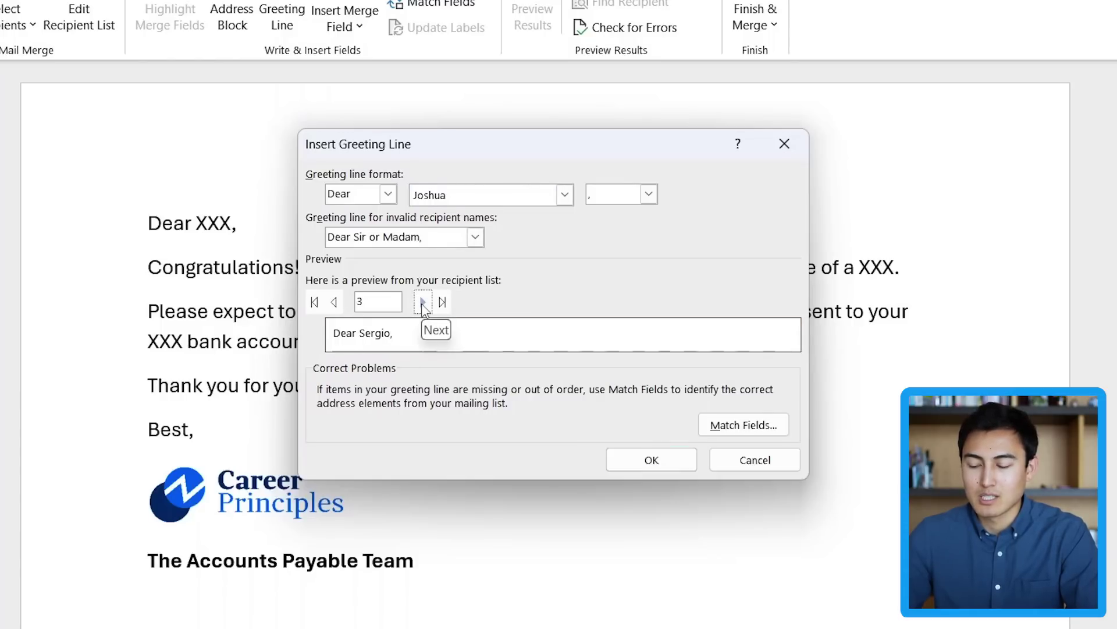
{"action": "left_click", "coordinate": [422, 303]}
{"action": "left_click", "coordinate": [421, 303]}
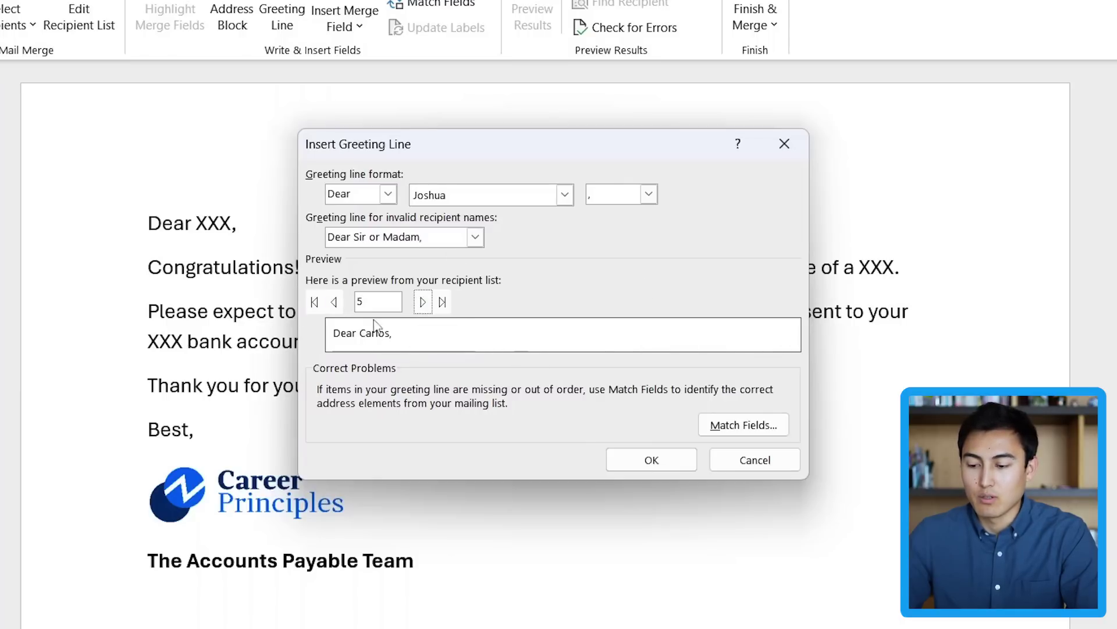
Match the greeting line's required First Name field to the First Name column of the recipient list.
{"action": "left_click", "coordinate": [745, 429]}
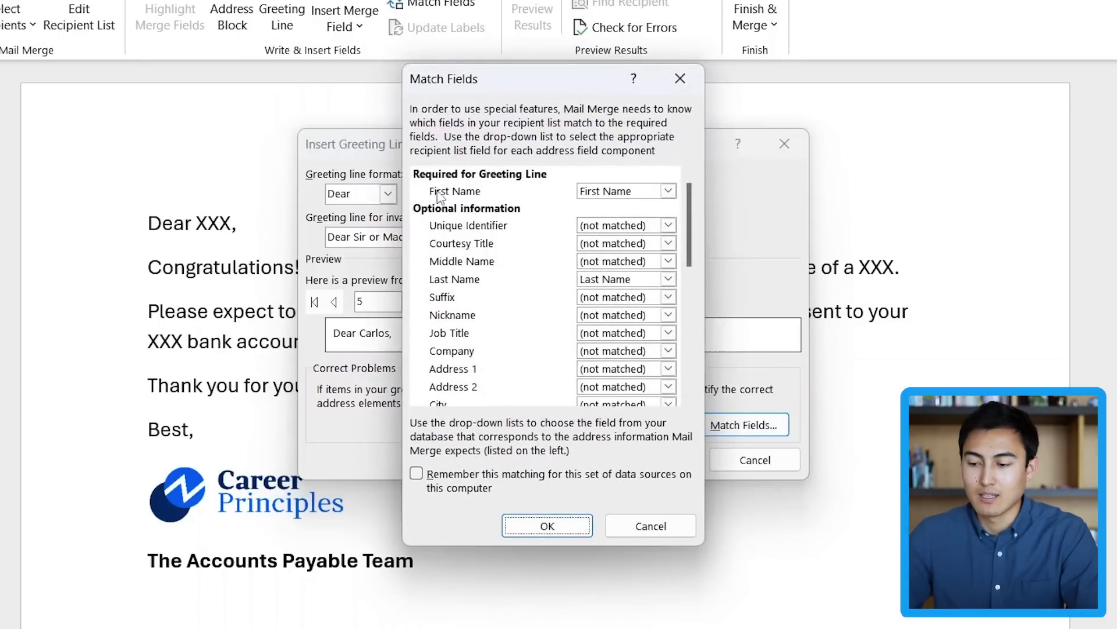
{"action": "left_click", "coordinate": [668, 191]}
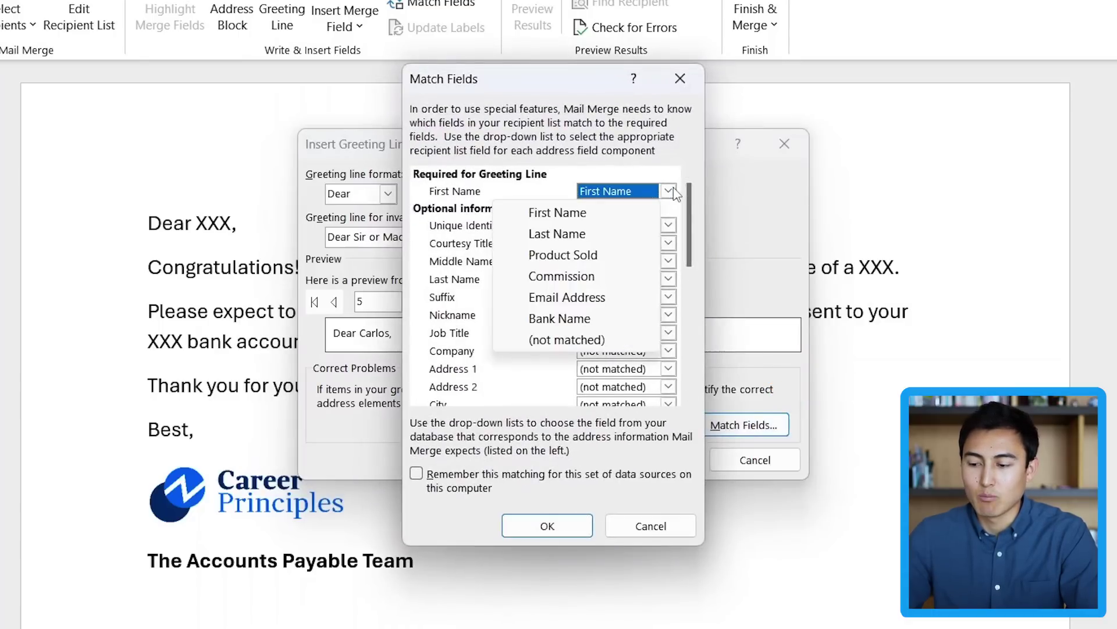
{"action": "left_click", "coordinate": [566, 211]}
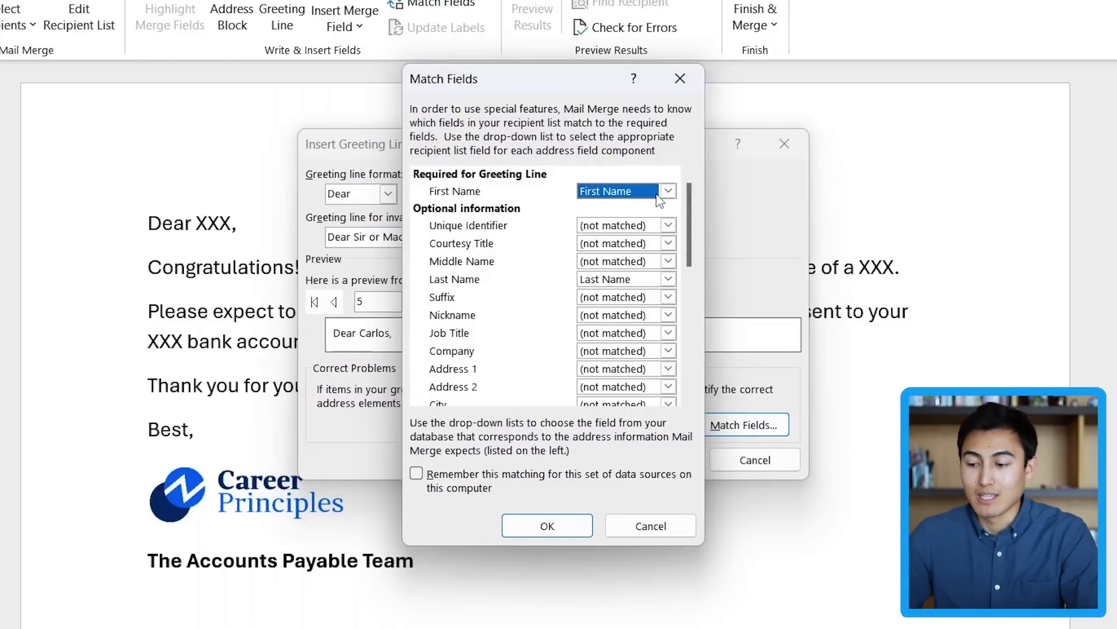
{"action": "left_click", "coordinate": [545, 524]}
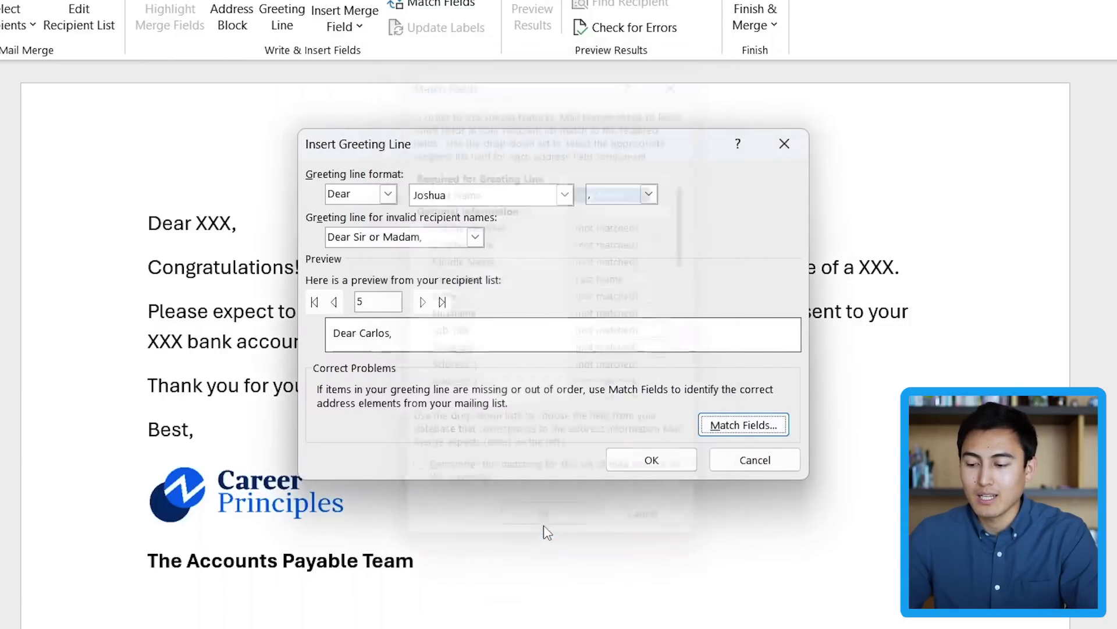
Insert the greeting line into the letter and delete the old "Dear XXX," text beside it.
{"action": "left_click", "coordinate": [637, 466]}
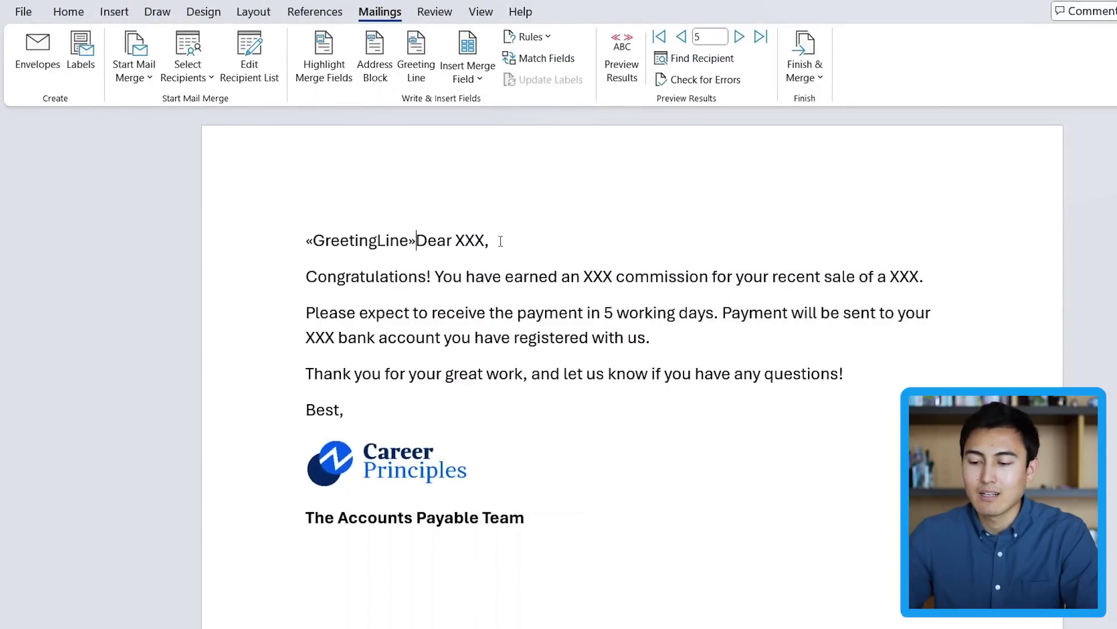
{"action": "left_click_drag", "start_coordinate": [500, 241], "coordinate": [416, 241]}
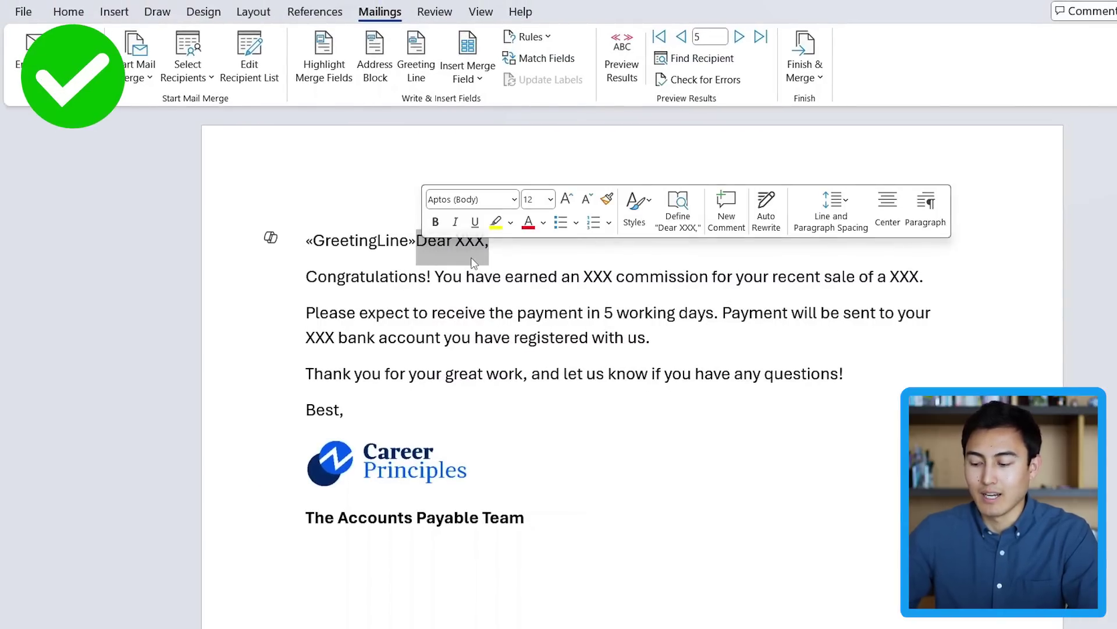
{"action": "key", "text": "BackSpace"}
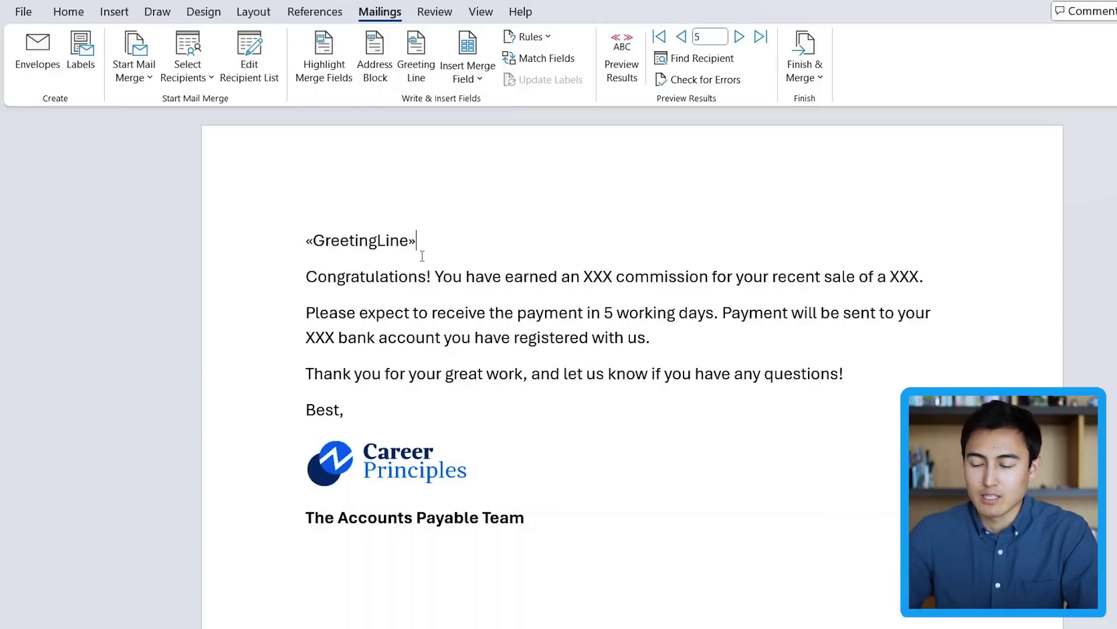
Preview the greeting line in the letter for recipients 5 to 3, then return to the merge field view.
{"action": "left_click", "coordinate": [621, 72]}
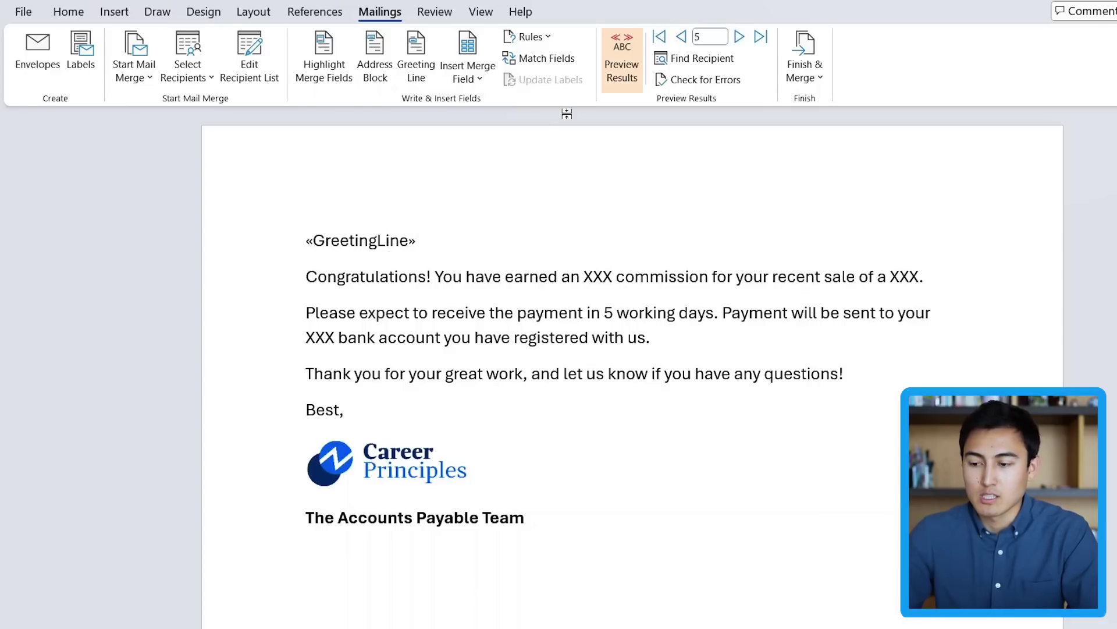
{"action": "left_click", "coordinate": [622, 81]}
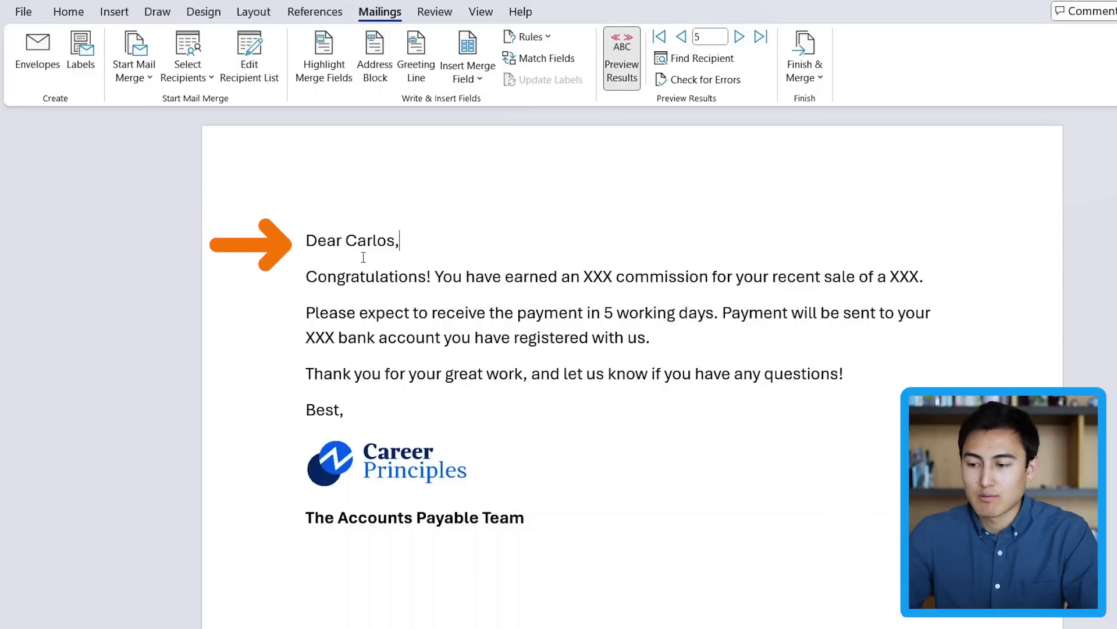
{"action": "left_click", "coordinate": [679, 37]}
{"action": "left_click", "coordinate": [679, 38]}
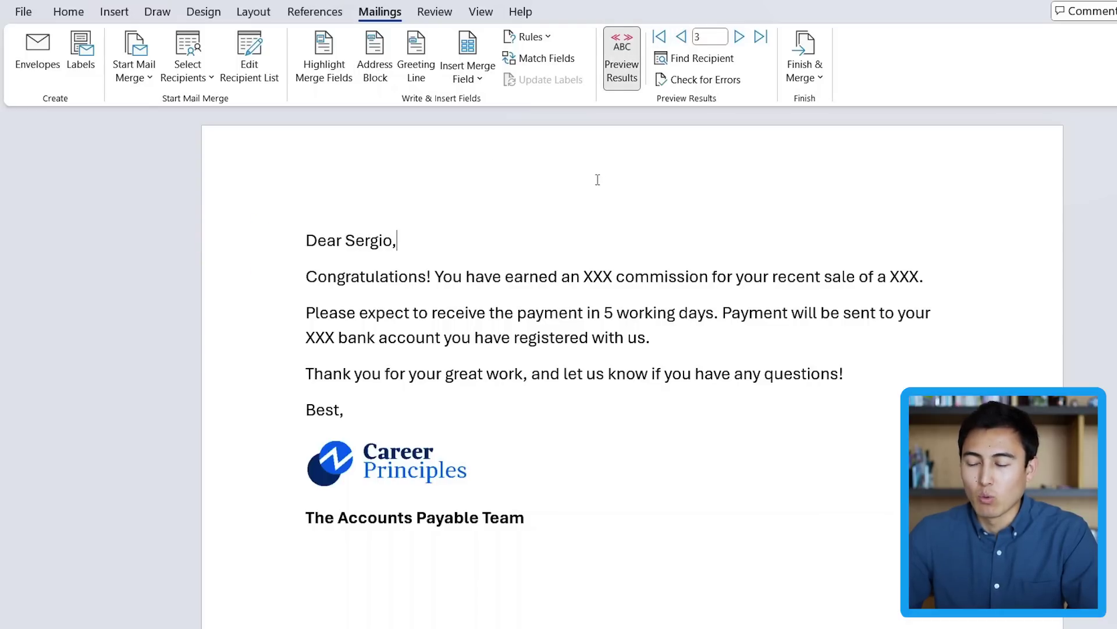
{"action": "left_click", "coordinate": [609, 72]}
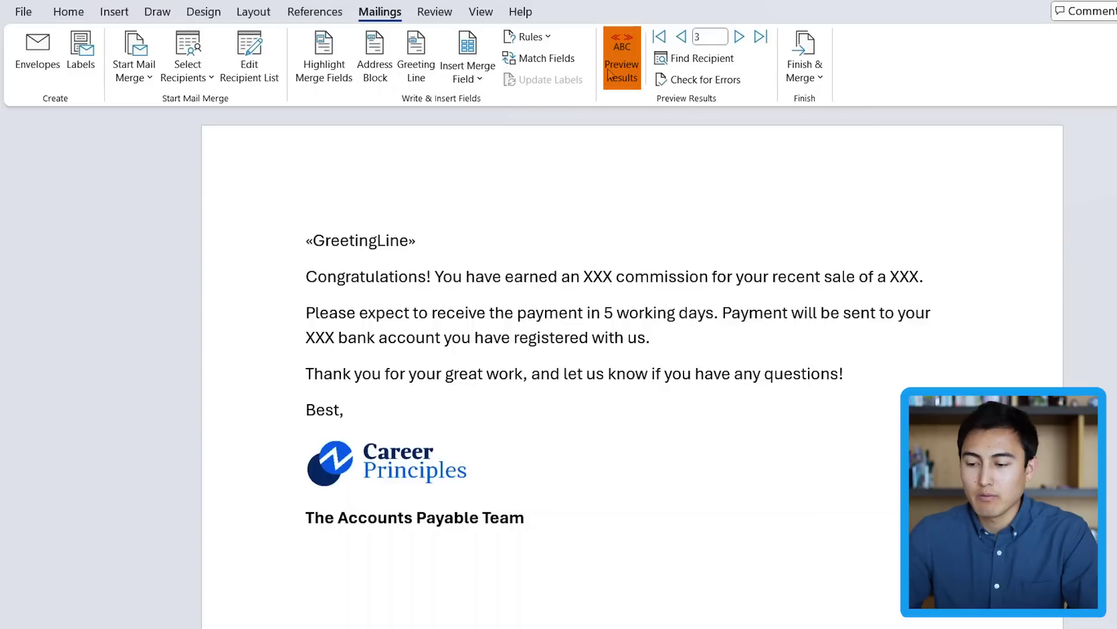
Replace the XXX placeholders for the commission amount and the item sold with the Commission and Product_Sold merge fields.
{"action": "double_click", "coordinate": [598, 278]}
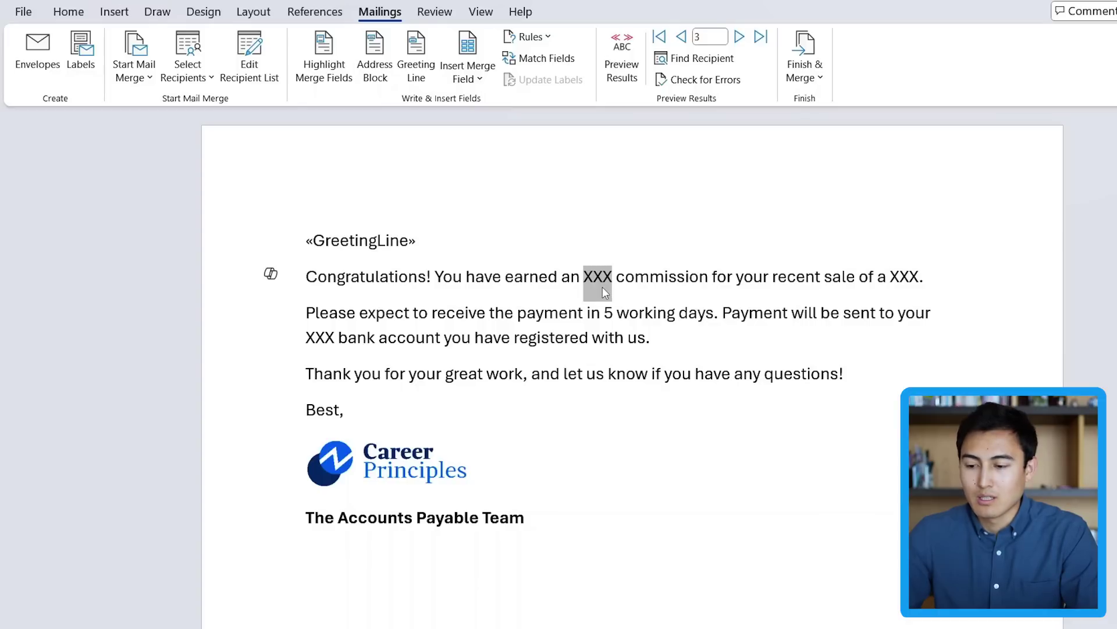
{"action": "left_click", "coordinate": [483, 79]}
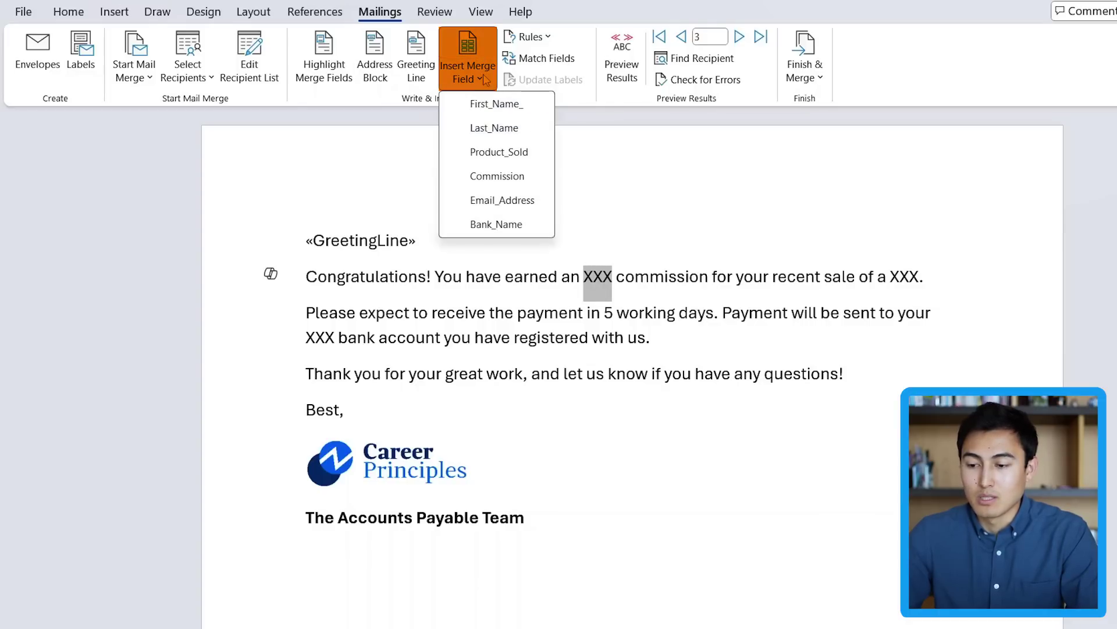
{"action": "left_click", "coordinate": [496, 176]}
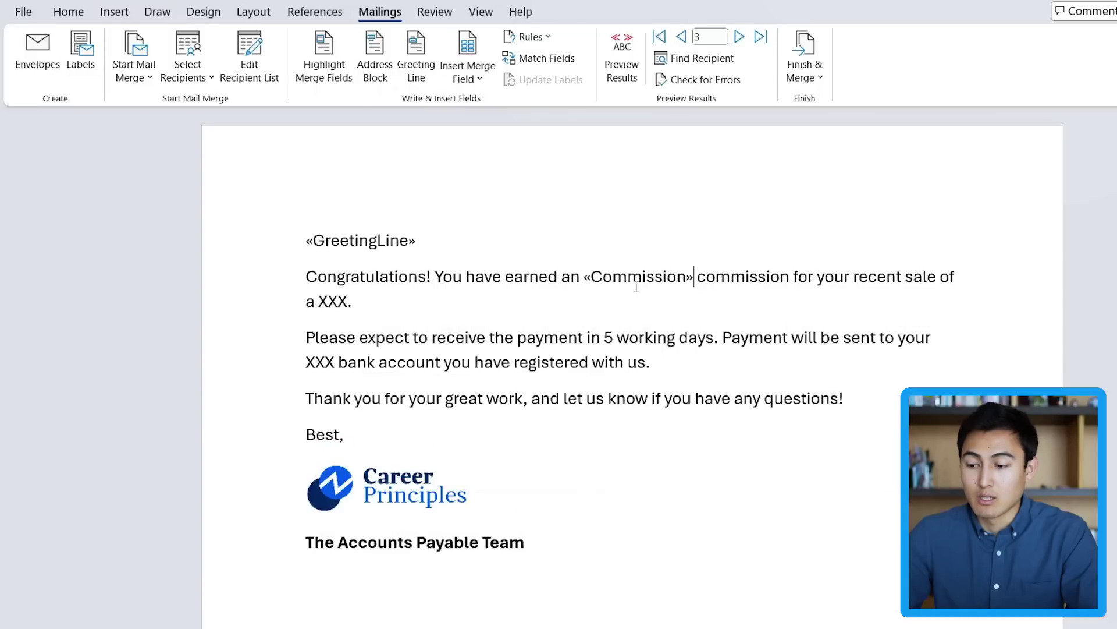
{"action": "double_click", "coordinate": [327, 301]}
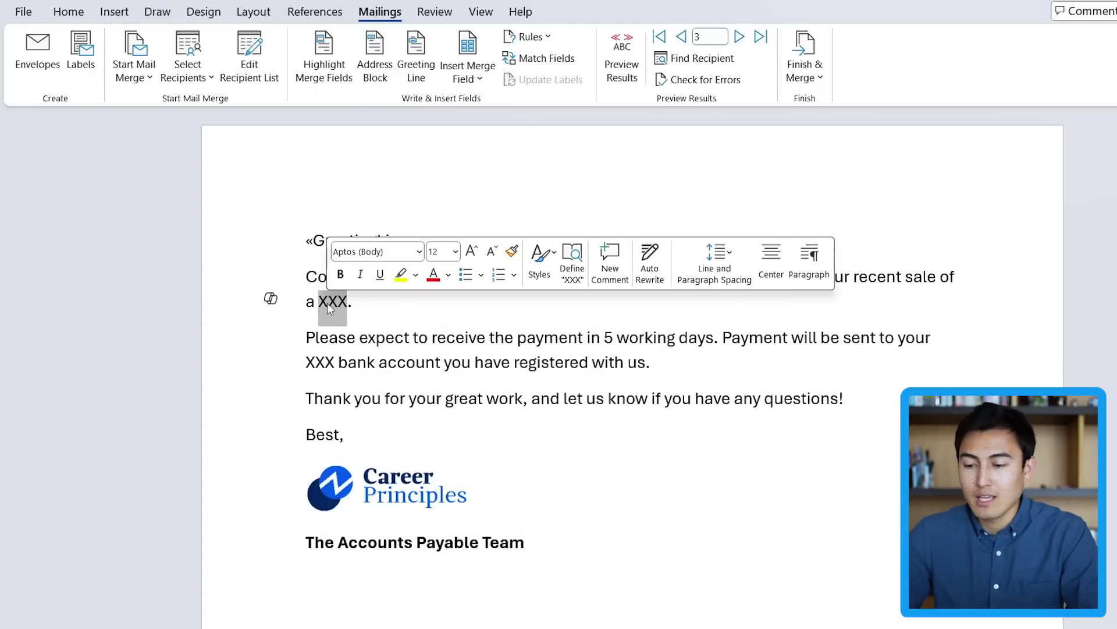
{"action": "left_click", "coordinate": [479, 80]}
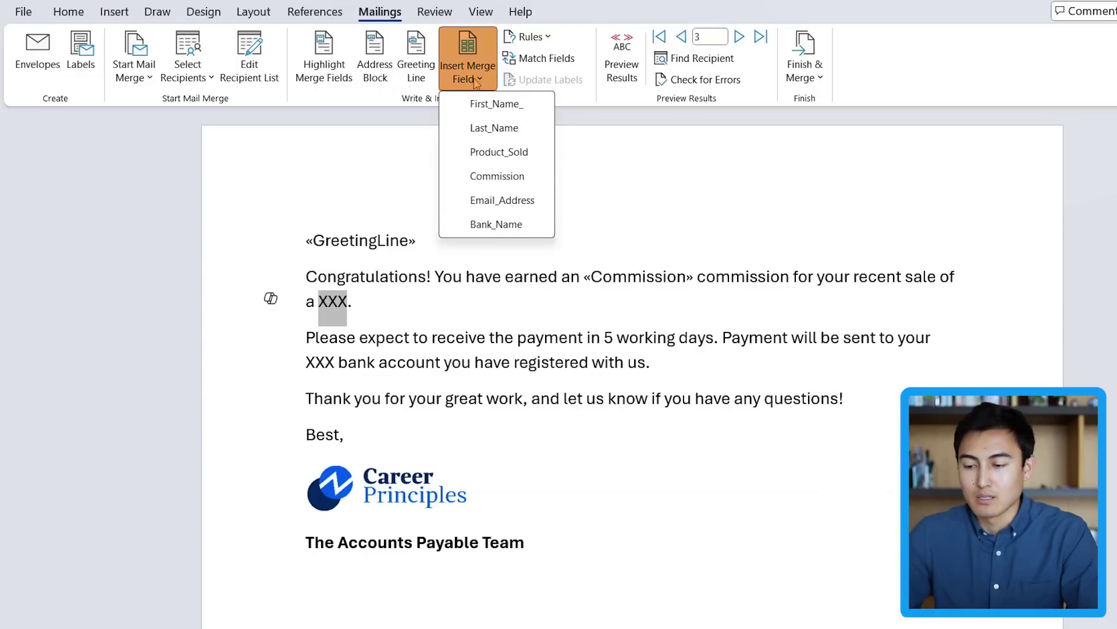
{"action": "left_click", "coordinate": [498, 152]}
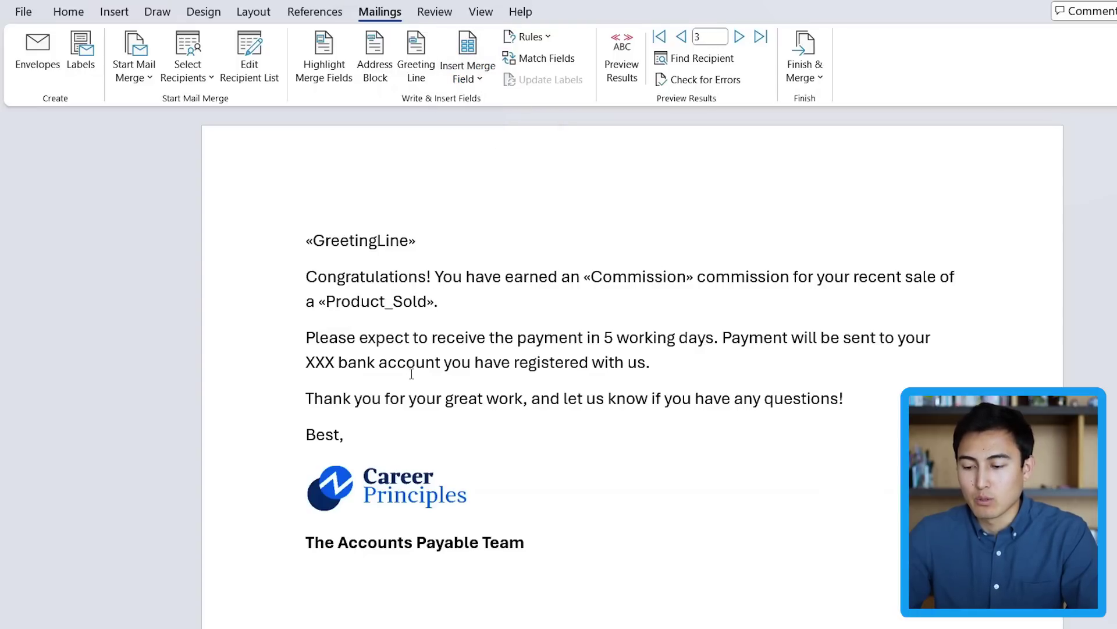
Replace the XXX placeholder before "bank account" with the Bank_Name merge field.
{"action": "double_click", "coordinate": [319, 363]}
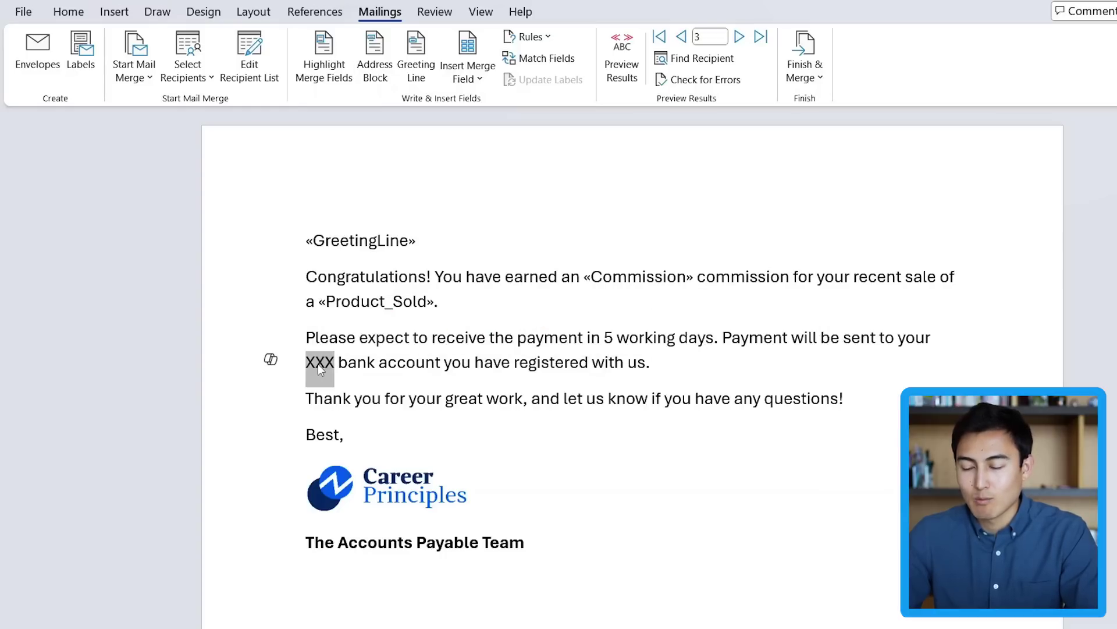
{"action": "left_click", "coordinate": [471, 76]}
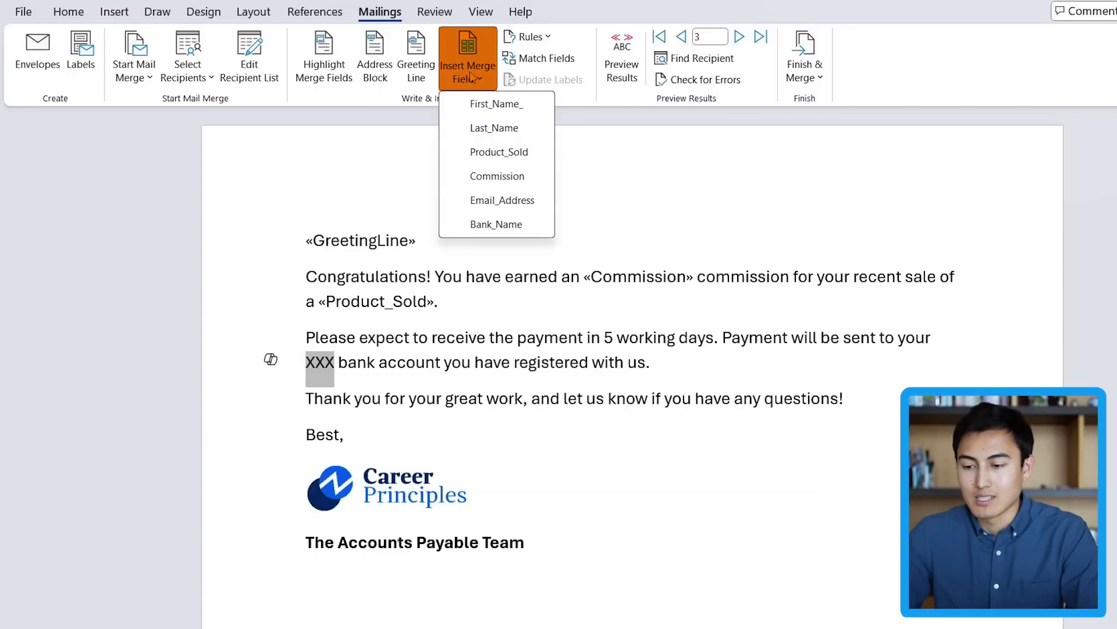
{"action": "left_click", "coordinate": [492, 224]}
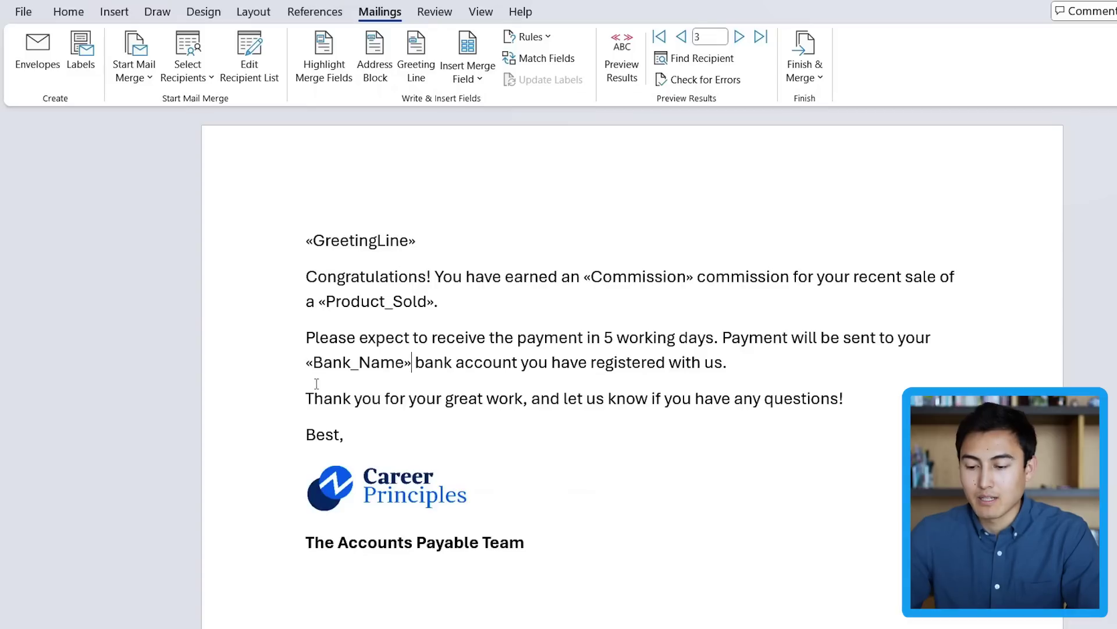
Preview the merged letter with all its fields filled in and step back through the recipients from the third.
{"action": "left_click", "coordinate": [622, 75]}
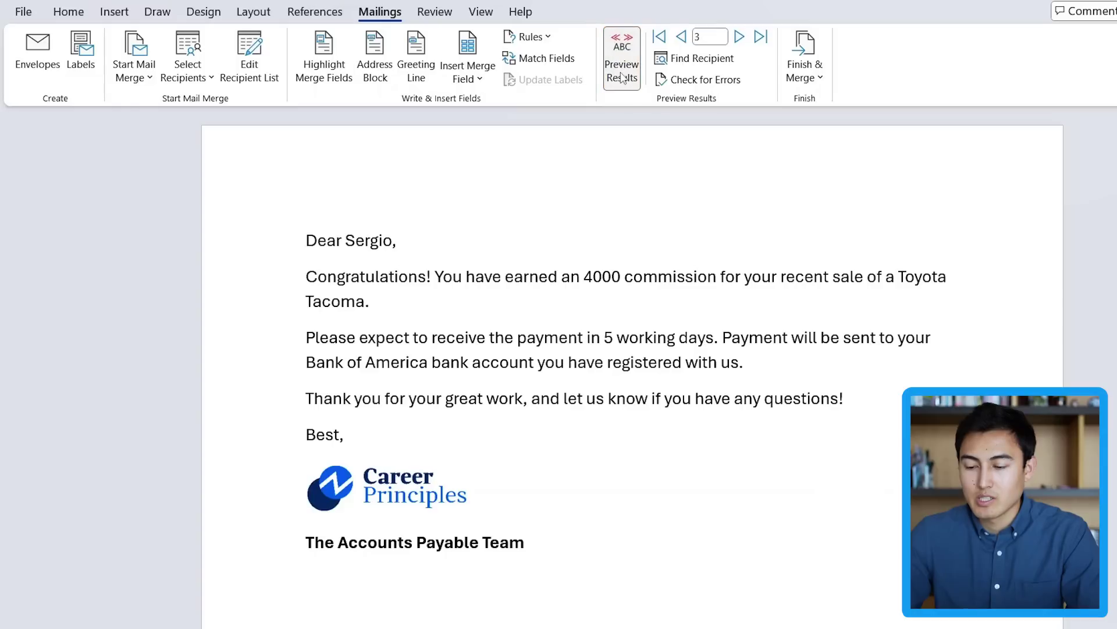
{"action": "double_click", "coordinate": [347, 303]}
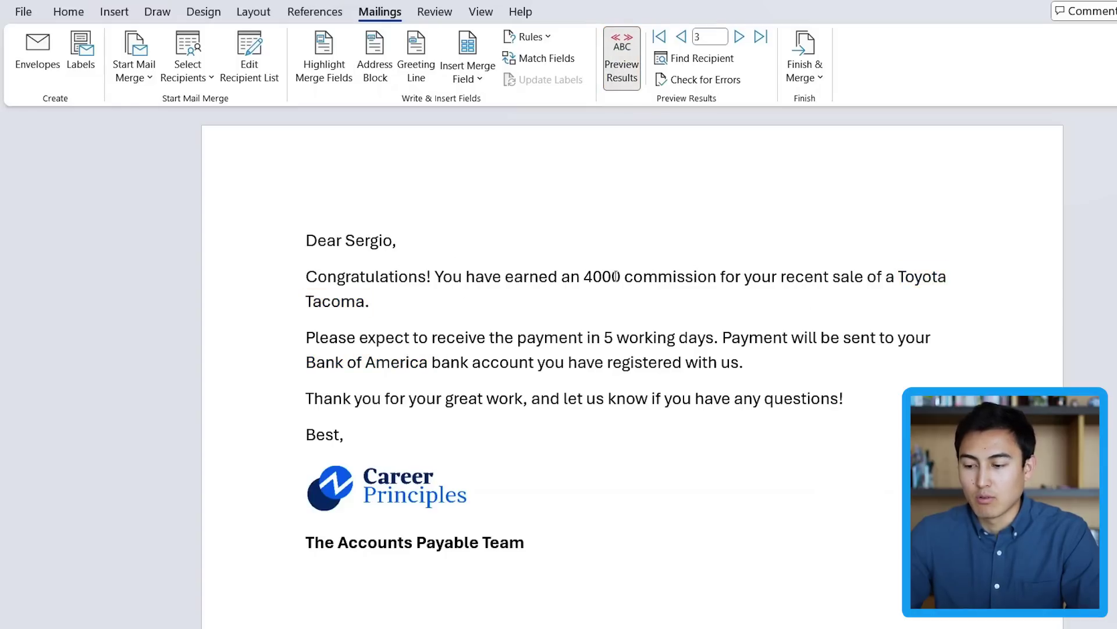
{"action": "left_click", "coordinate": [681, 41]}
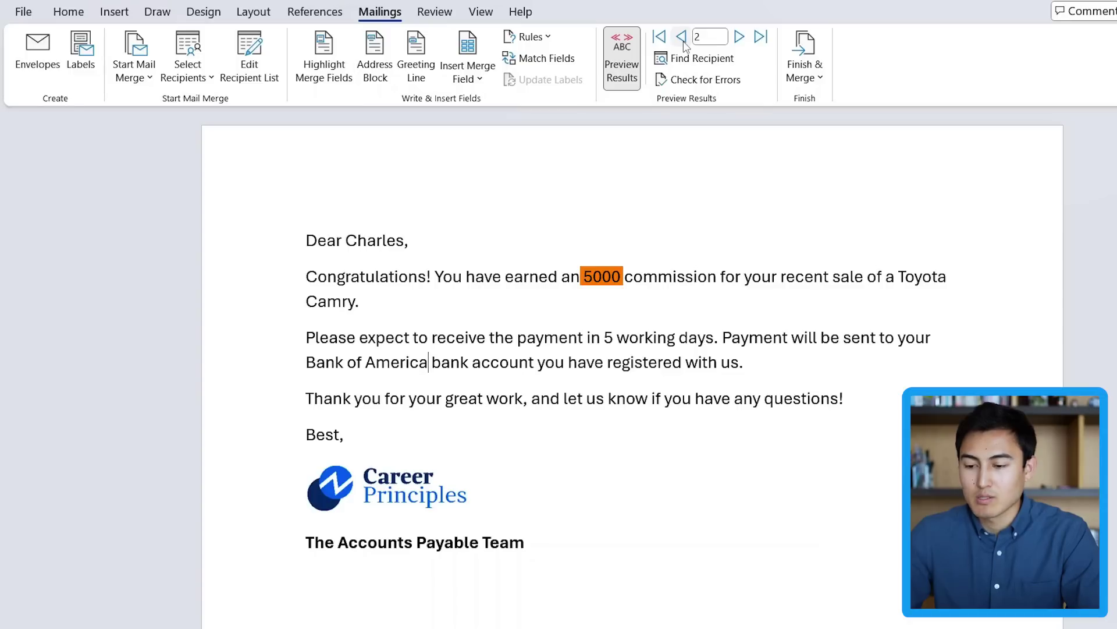
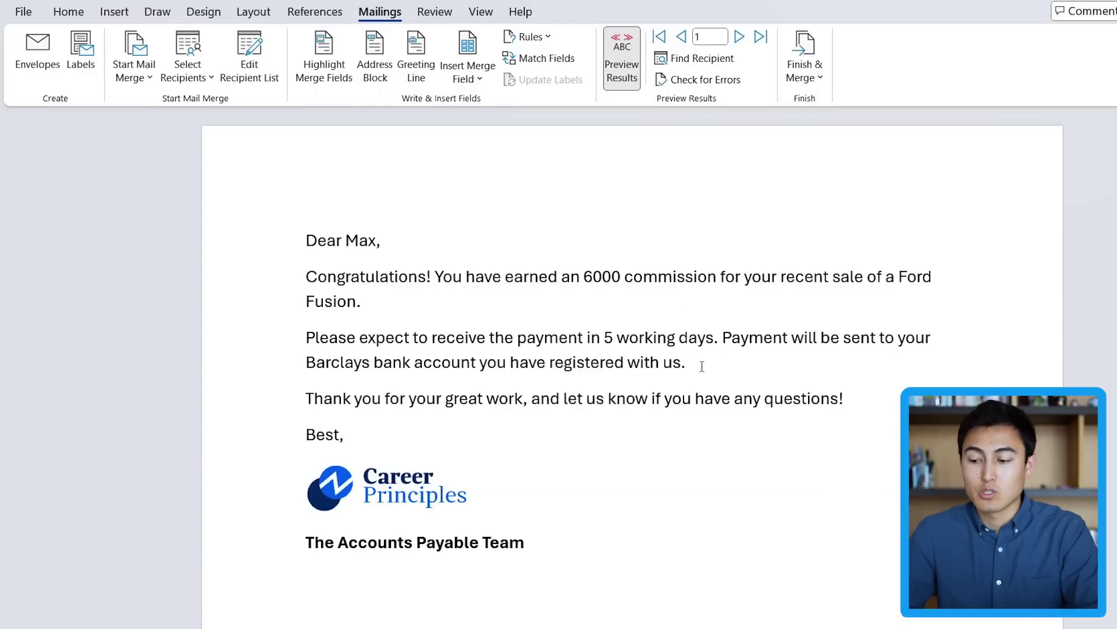
Copy the whole payment paragraph, from "Please expect to receive the payment" to "registered with us.".
{"action": "left_click_drag", "start_coordinate": [686, 362], "coordinate": [308, 339]}
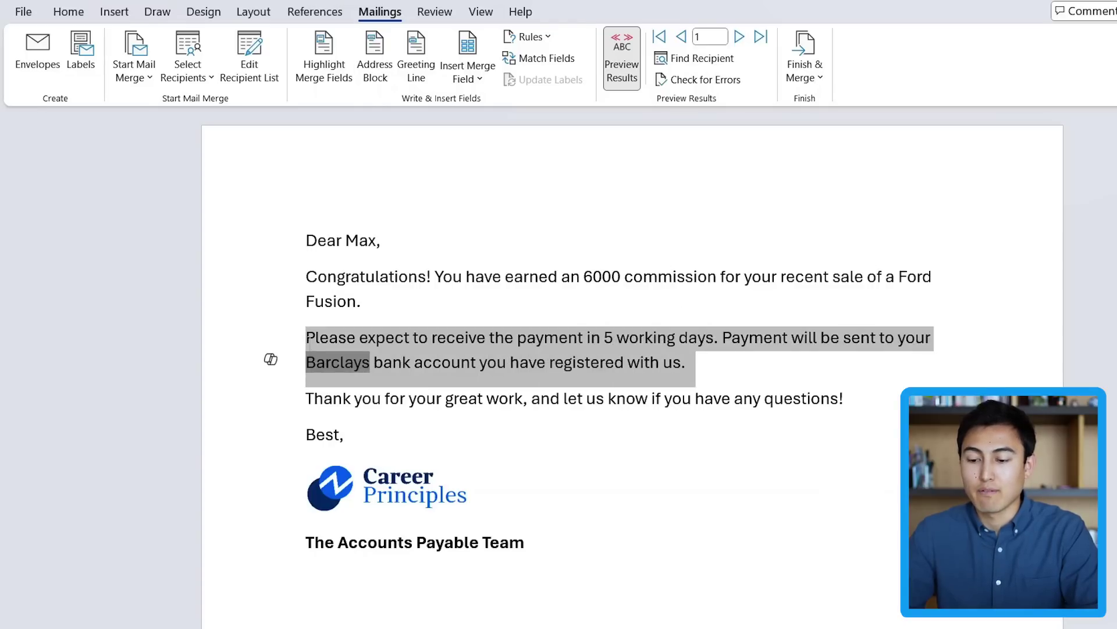
{"action": "left_click", "coordinate": [632, 263]}
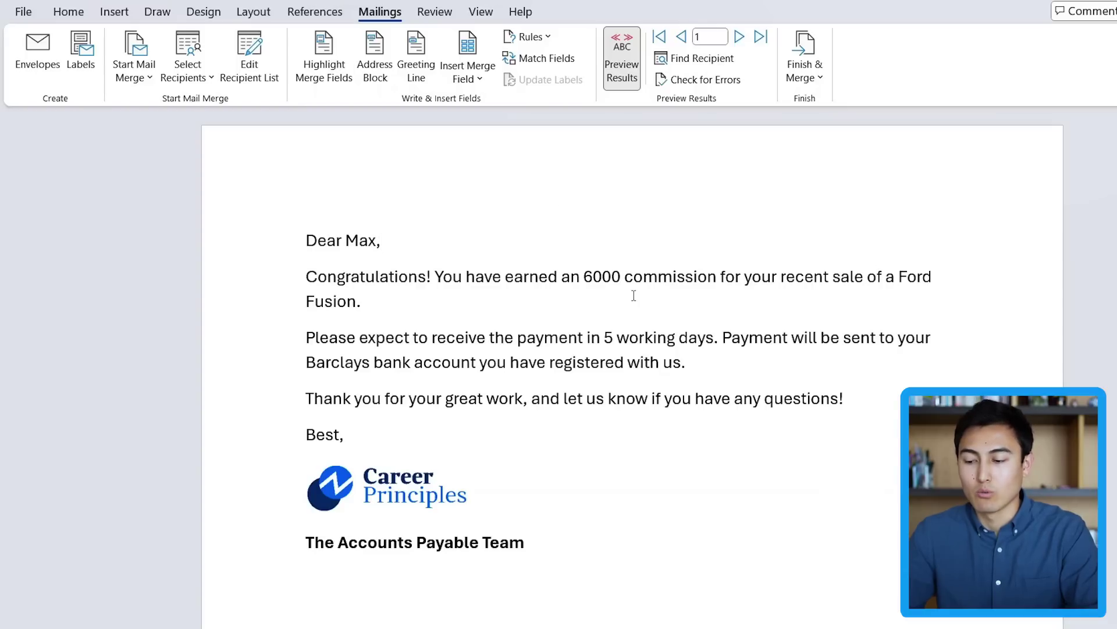
{"action": "left_click_drag", "start_coordinate": [718, 362], "coordinate": [269, 333]}
{"action": "key", "text": "ctrl+c"}
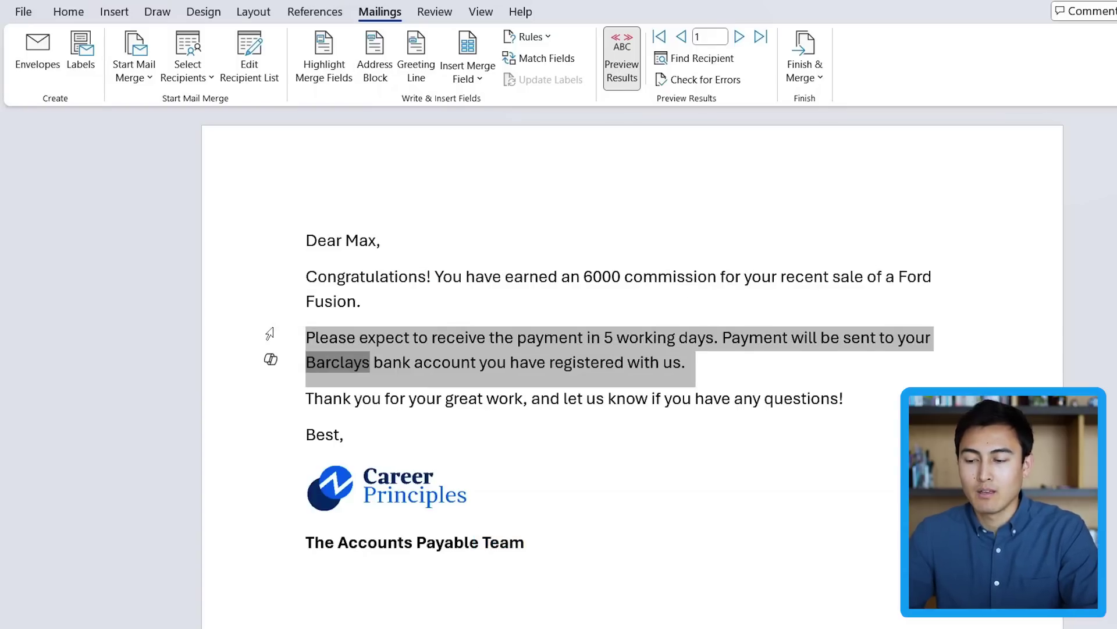
Start an If...Then...Else rule on the selected payment paragraph with the condition Commission less than 4000.
{"action": "left_click", "coordinate": [547, 40]}
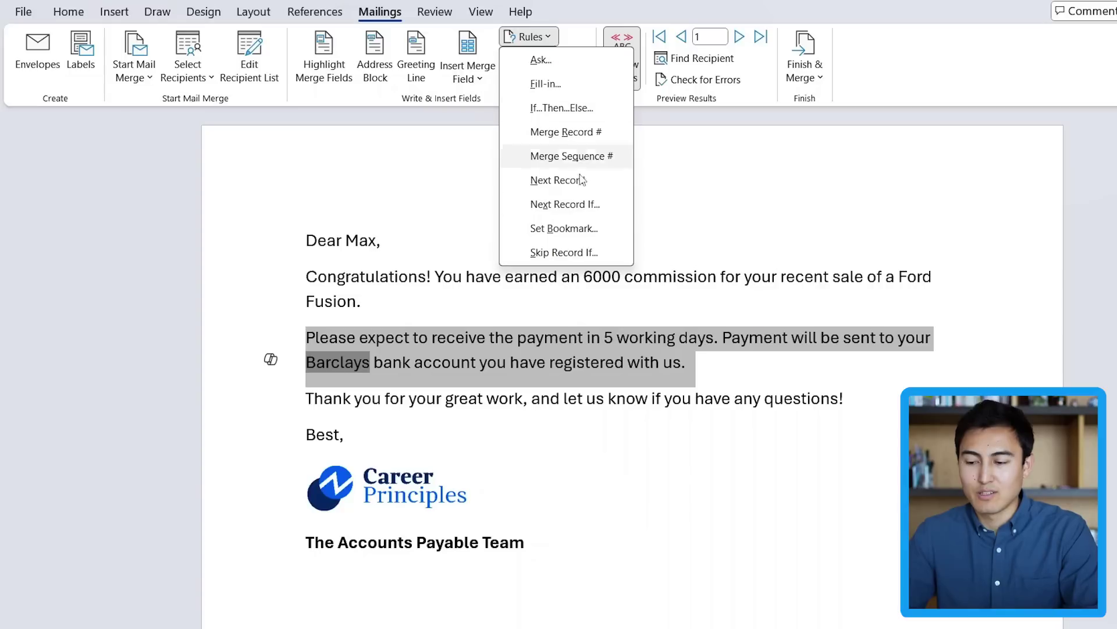
{"action": "left_click", "coordinate": [573, 116]}
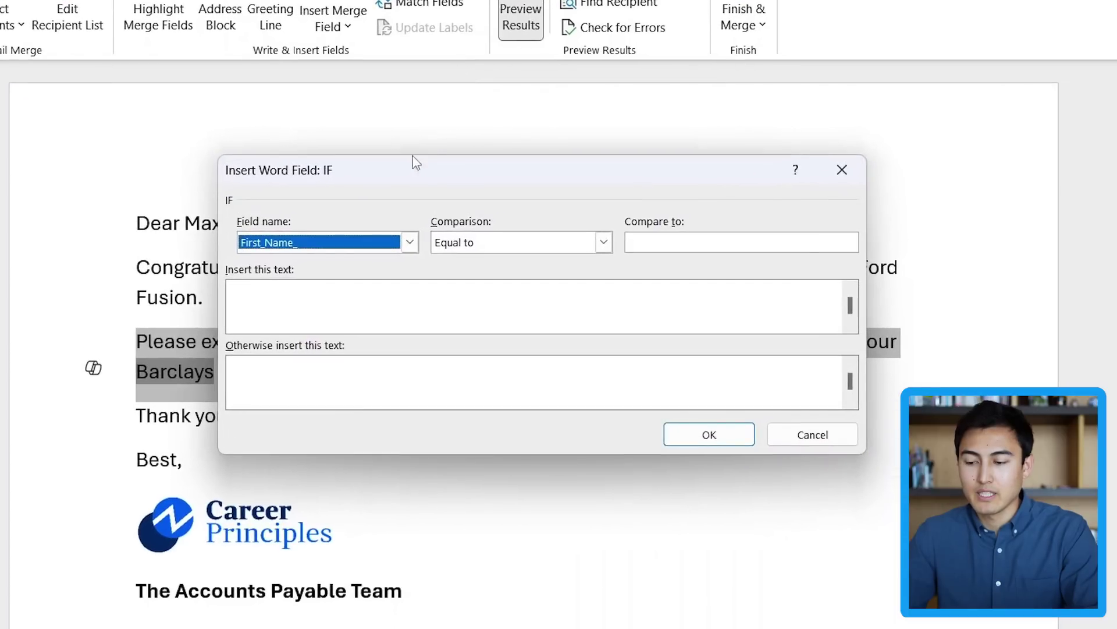
{"action": "left_click", "coordinate": [410, 242]}
{"action": "left_click", "coordinate": [357, 306]}
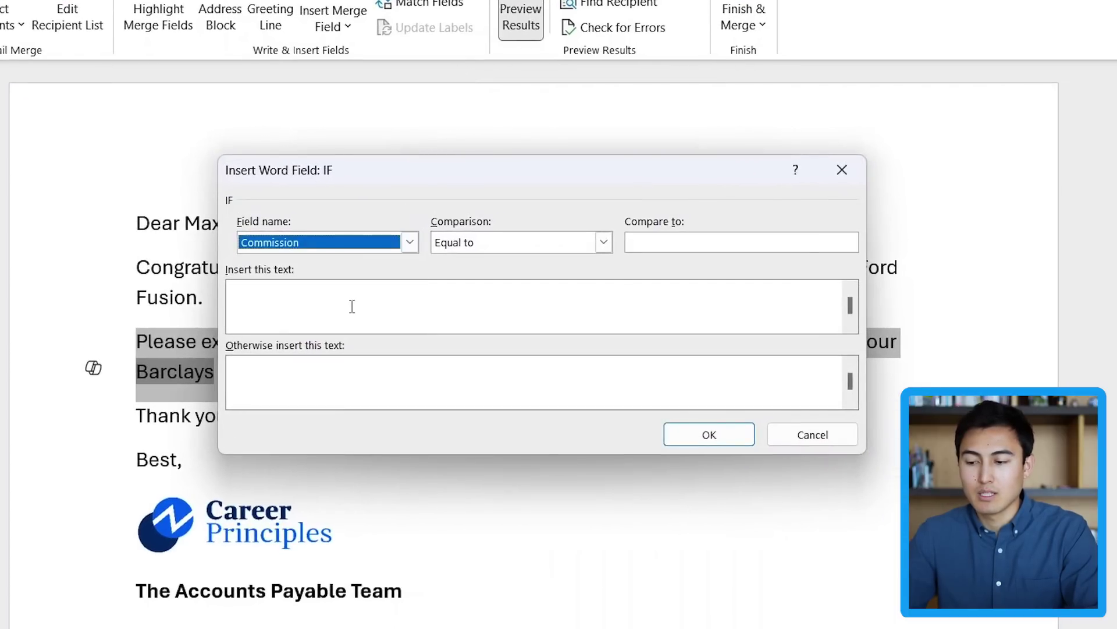
{"action": "left_click", "coordinate": [602, 243]}
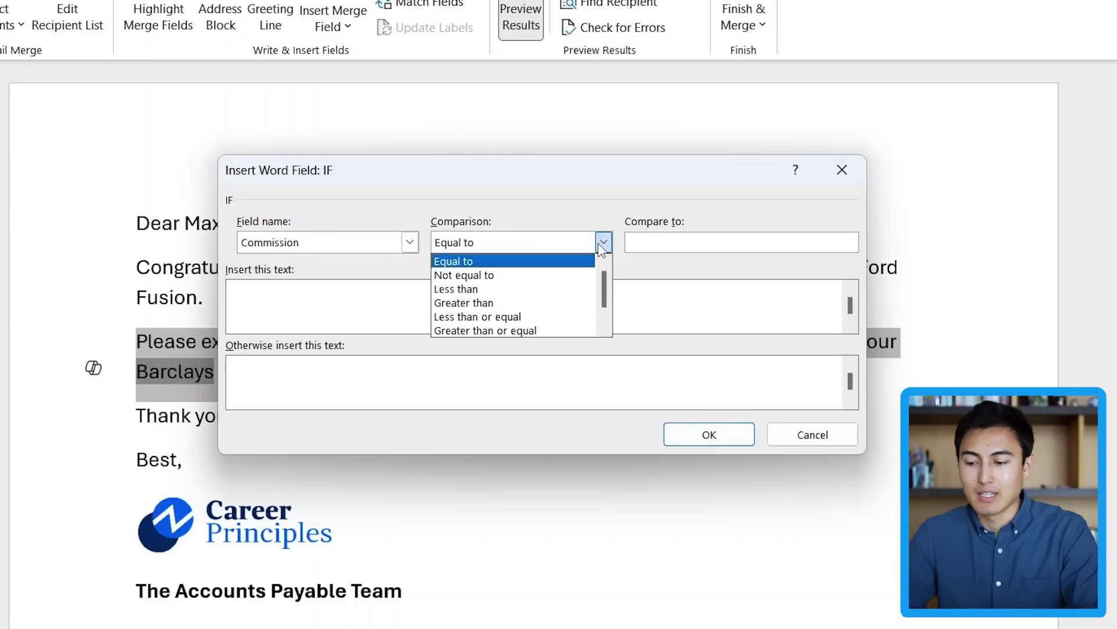
{"action": "left_click", "coordinate": [544, 288]}
{"action": "left_click", "coordinate": [664, 244]}
{"action": "type", "text": "4000"}
Make the rule insert "We will process your commission once you surpass the 4000", otherwise the copied payment paragraph, and apply it.
{"action": "type", "text": "We will proce"}
{"action": "type", "text": "ss your commiss"}
{"action": "type", "text": "ion once you"}
{"action": "type", "text": " su"}
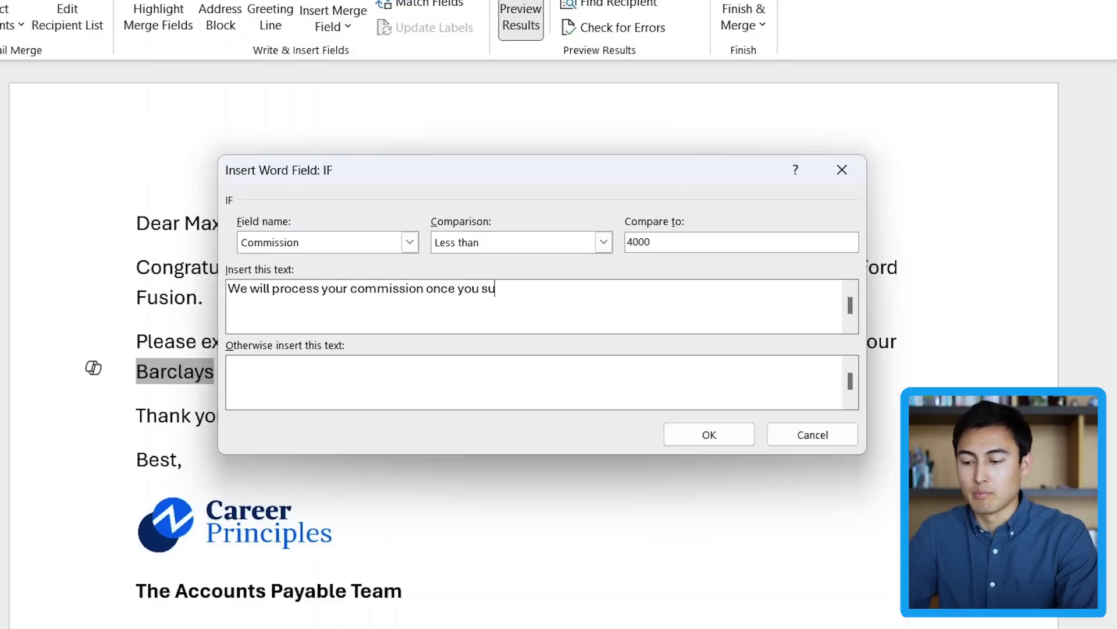
{"action": "type", "text": "rpass the 4000"}
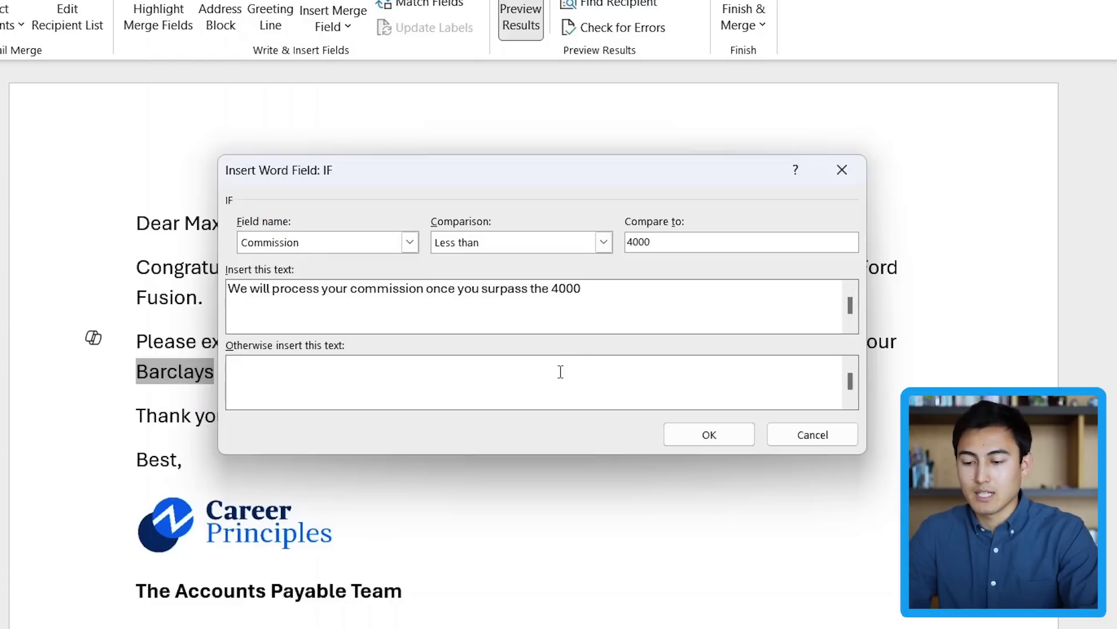
{"action": "key", "text": "ctrl+v"}
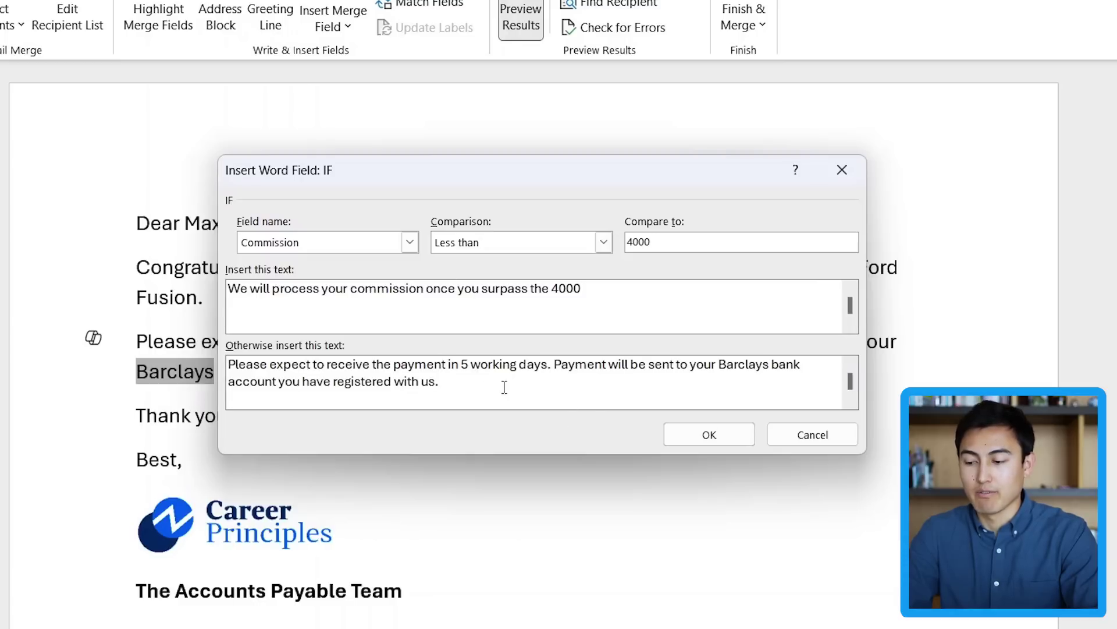
{"action": "left_click", "coordinate": [689, 440]}
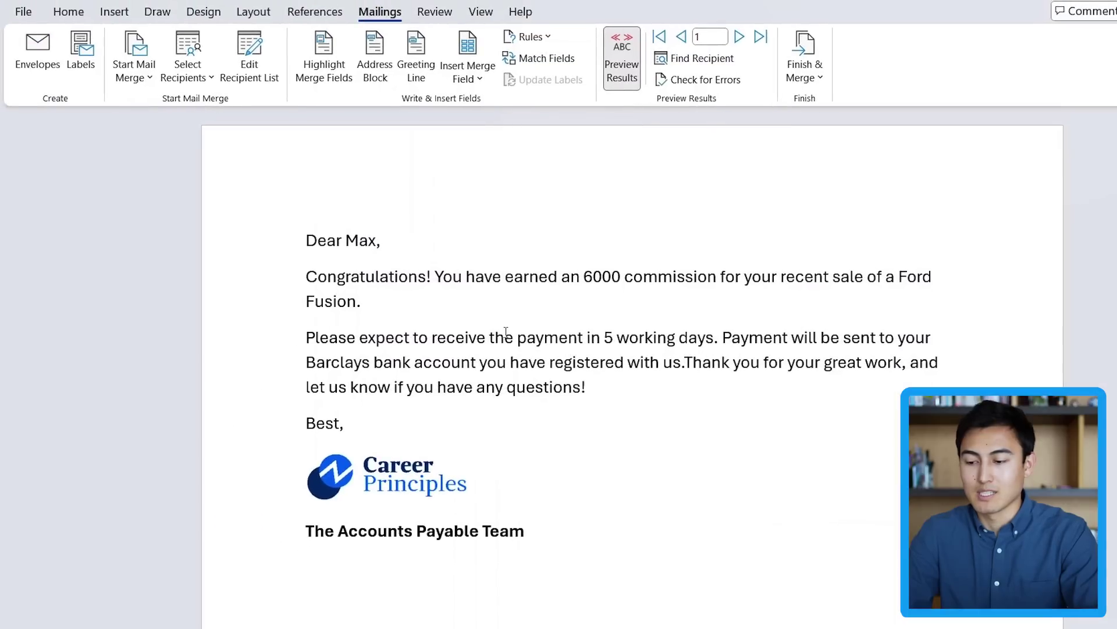
Start a new paragraph before "Thank you for your great work" and preview the letters up to the fourth recipient.
{"action": "key", "text": "Return"}
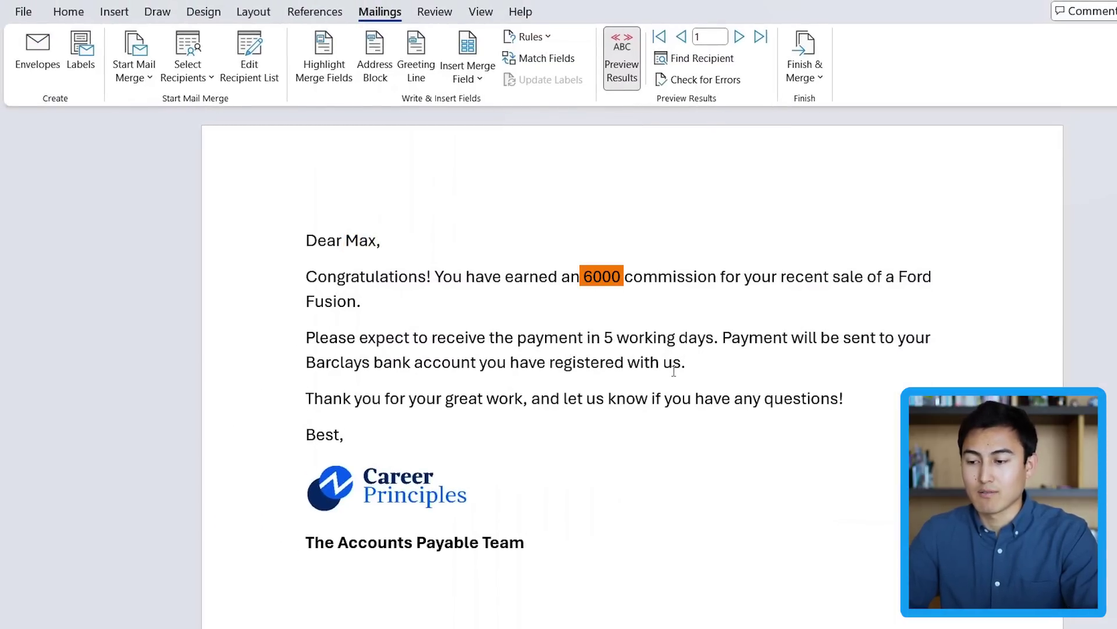
{"action": "left_click", "coordinate": [739, 39]}
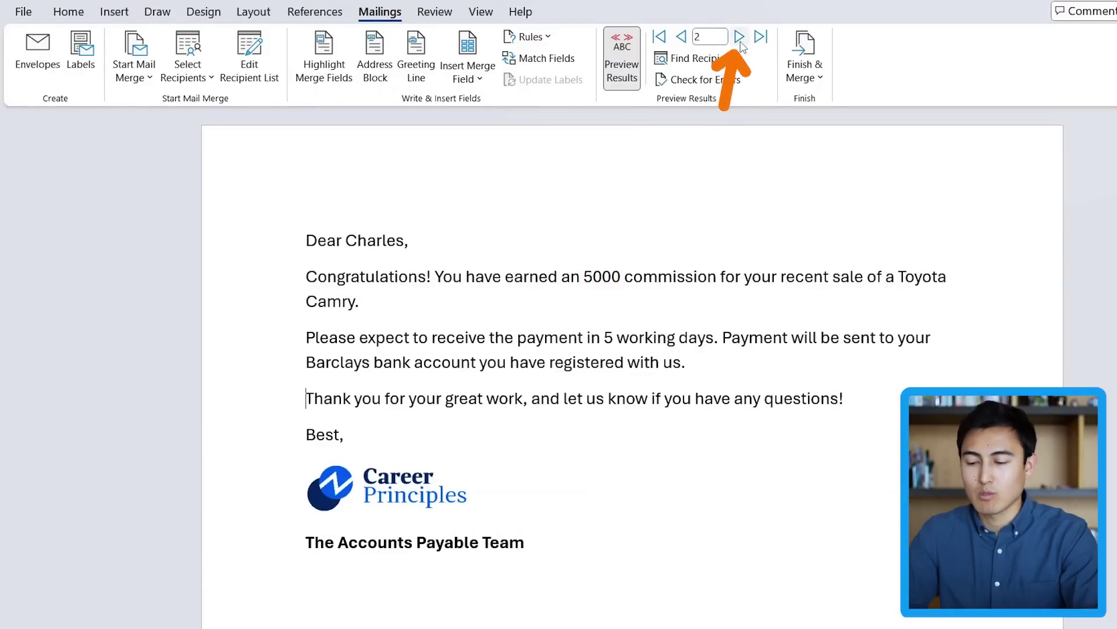
{"action": "left_click", "coordinate": [740, 38]}
{"action": "left_click", "coordinate": [740, 37]}
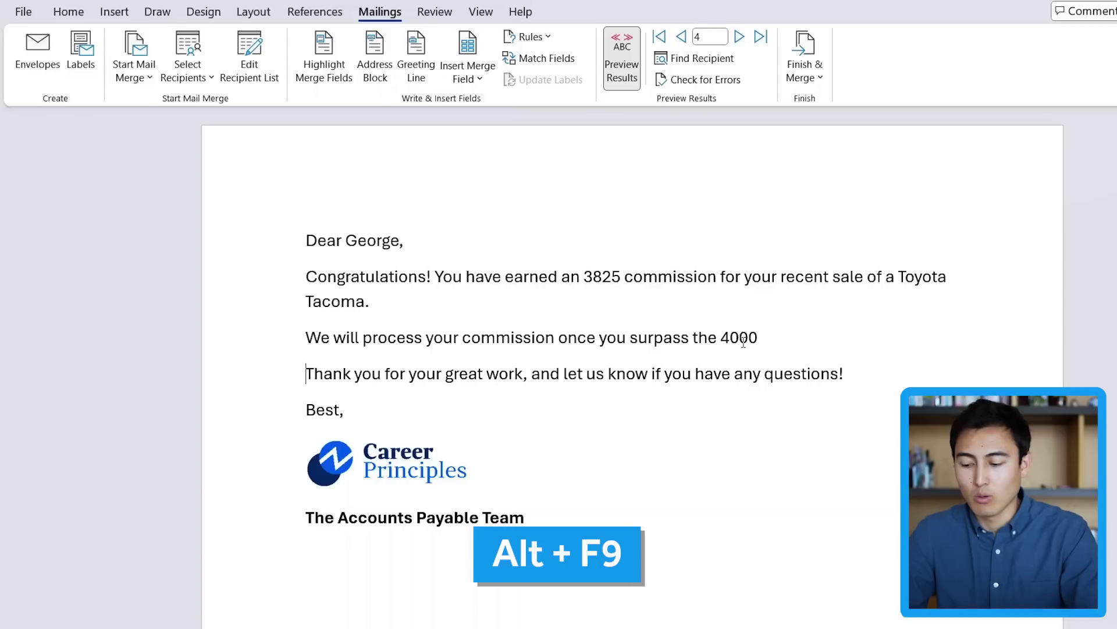
Examine the field codes behind the greeting, merge fields and conditional paragraph, and return to the merged text.
{"action": "key", "text": "alt+F9"}
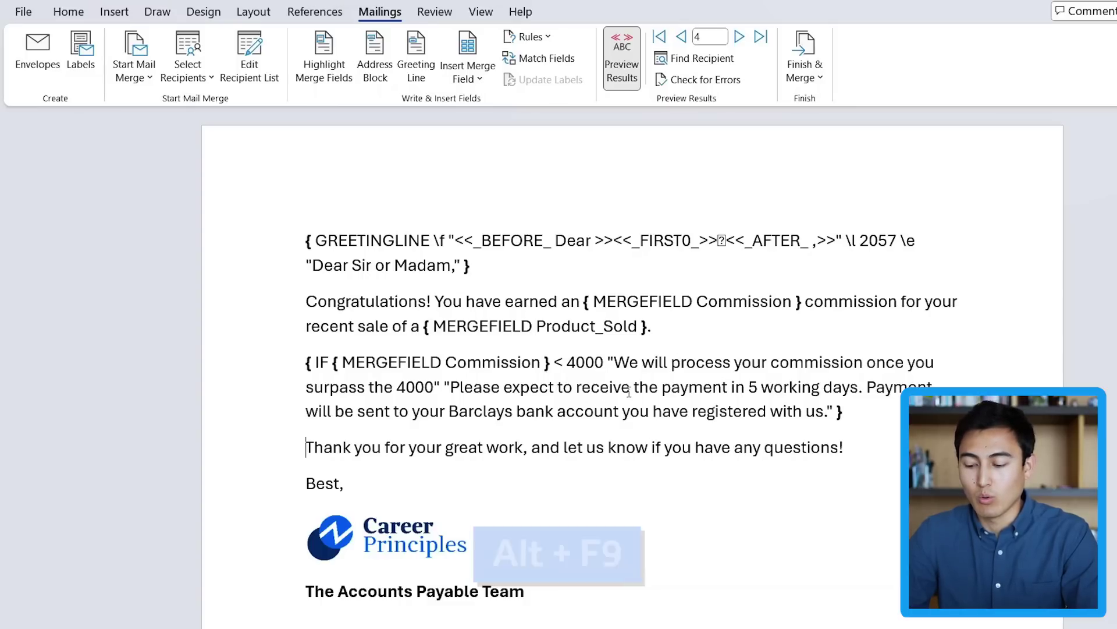
{"action": "key", "text": "alt+F9"}
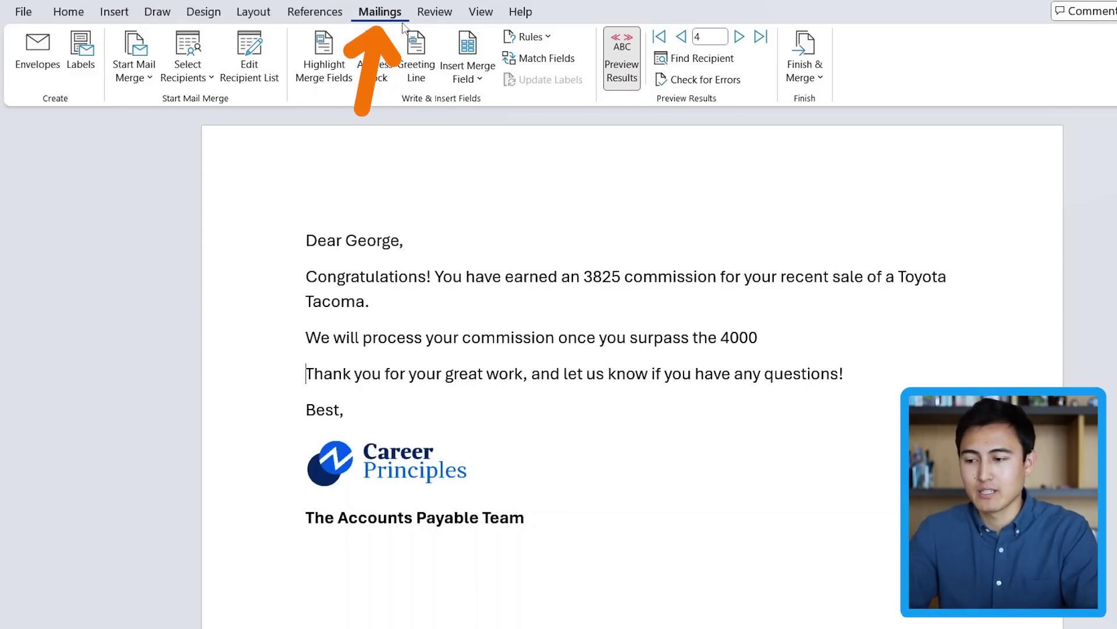
Finish the merge as e-mail messages with the subject line "Congratulations! You've earned a commission".
{"action": "left_click", "coordinate": [819, 79]}
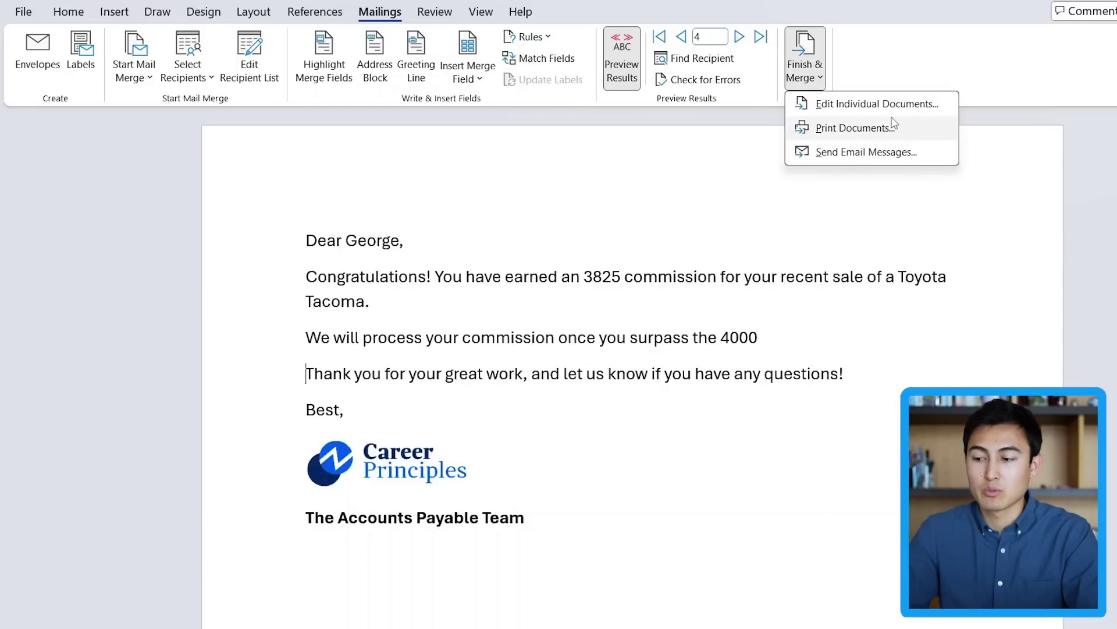
{"action": "left_click", "coordinate": [898, 155]}
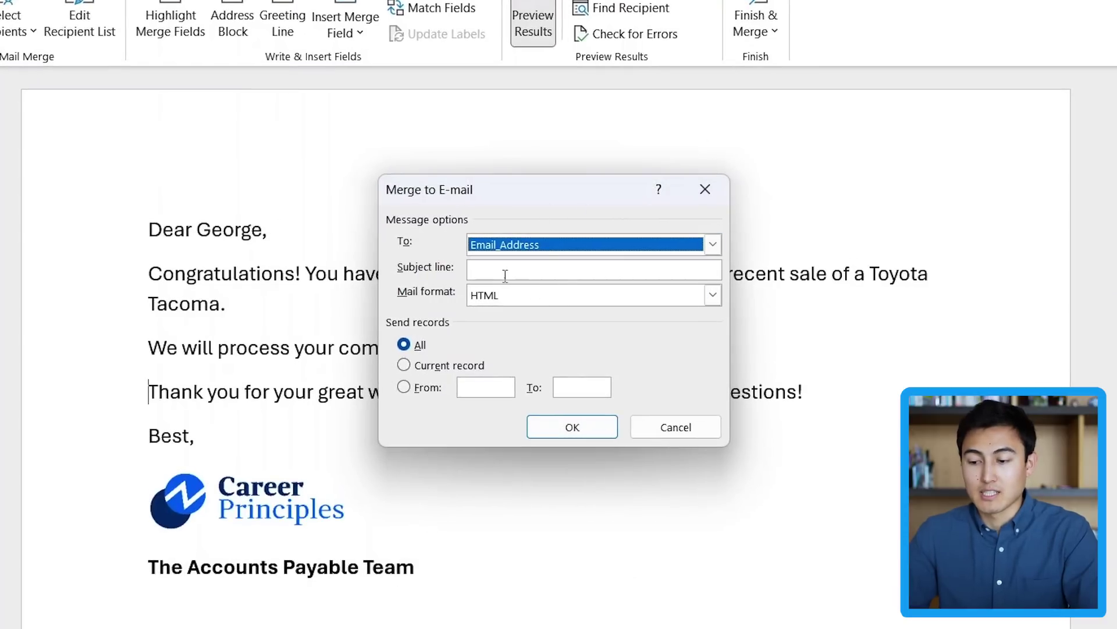
{"action": "left_click", "coordinate": [506, 275]}
{"action": "type", "text": "Con"}
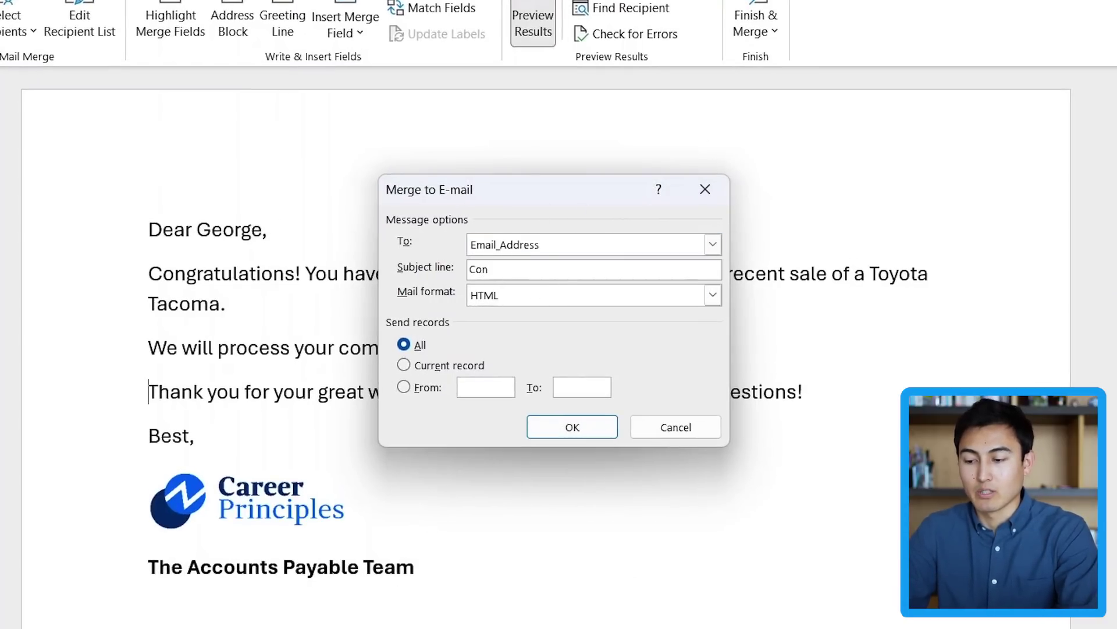
{"action": "type", "text": "gratulations! You've earned a"}
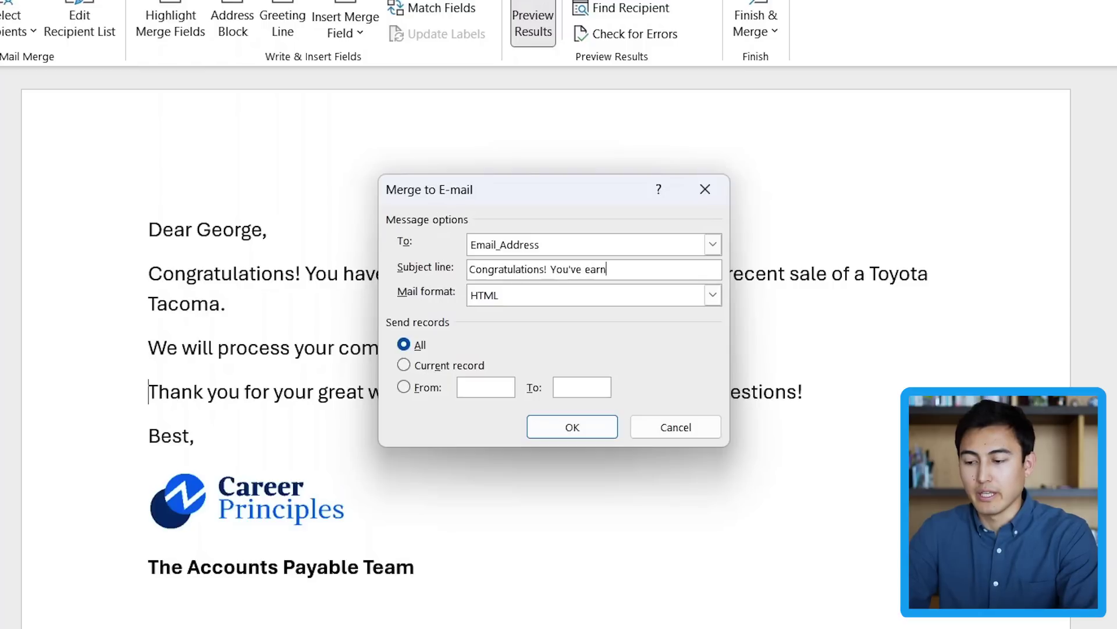
{"action": "type", "text": " commission"}
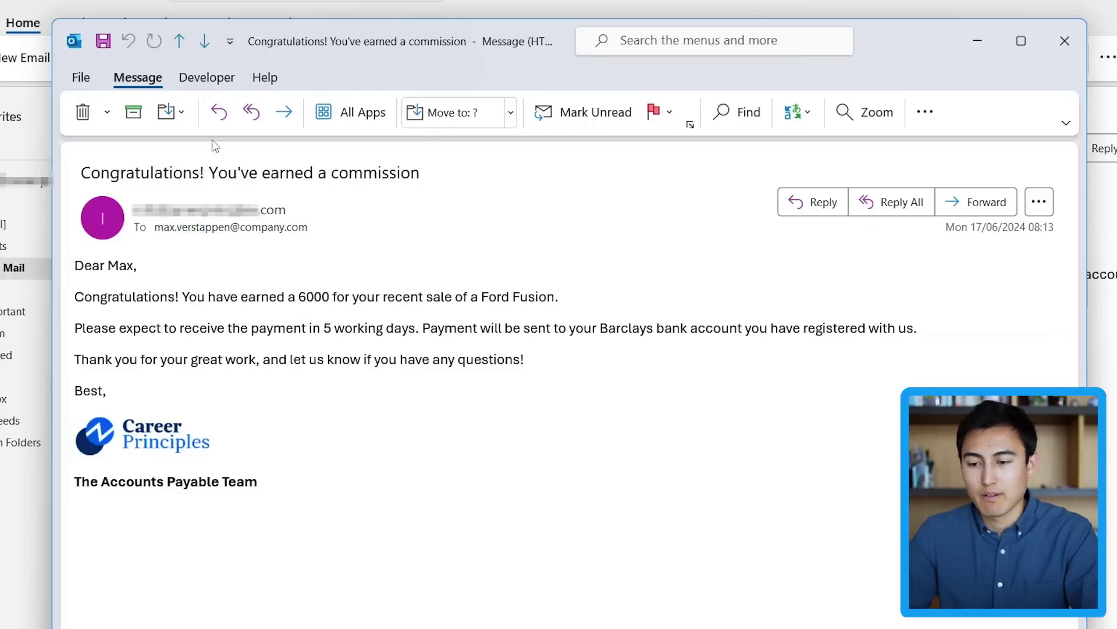
Review the personalised commission e-mails one after another in Outlook, moving forward from the first recipient's message.
{"action": "left_click", "coordinate": [205, 40]}
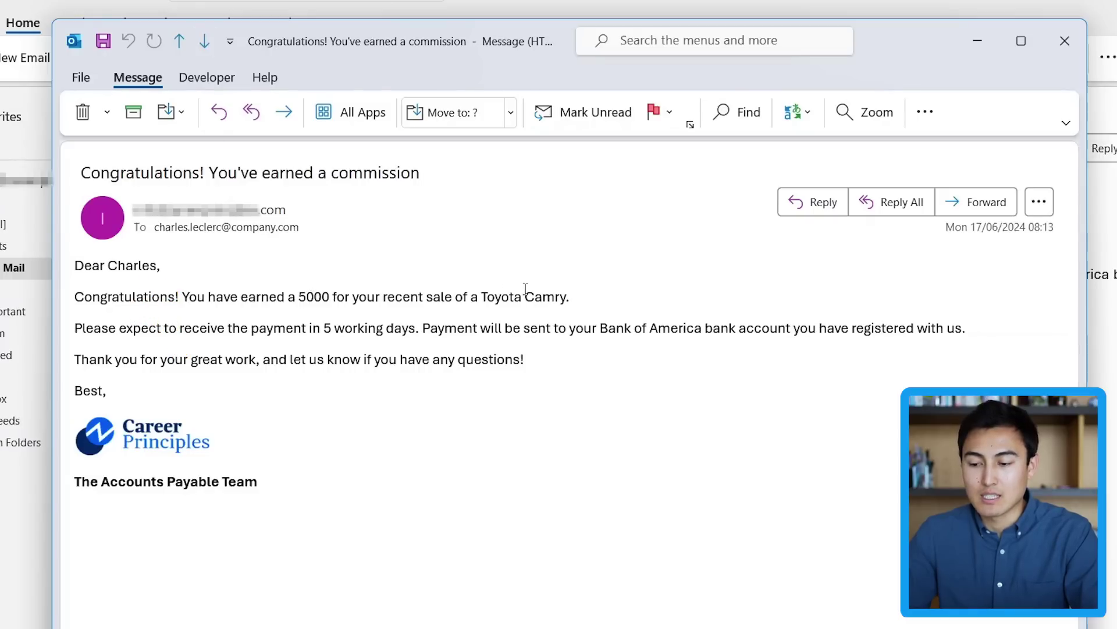
{"action": "left_click", "coordinate": [204, 39]}
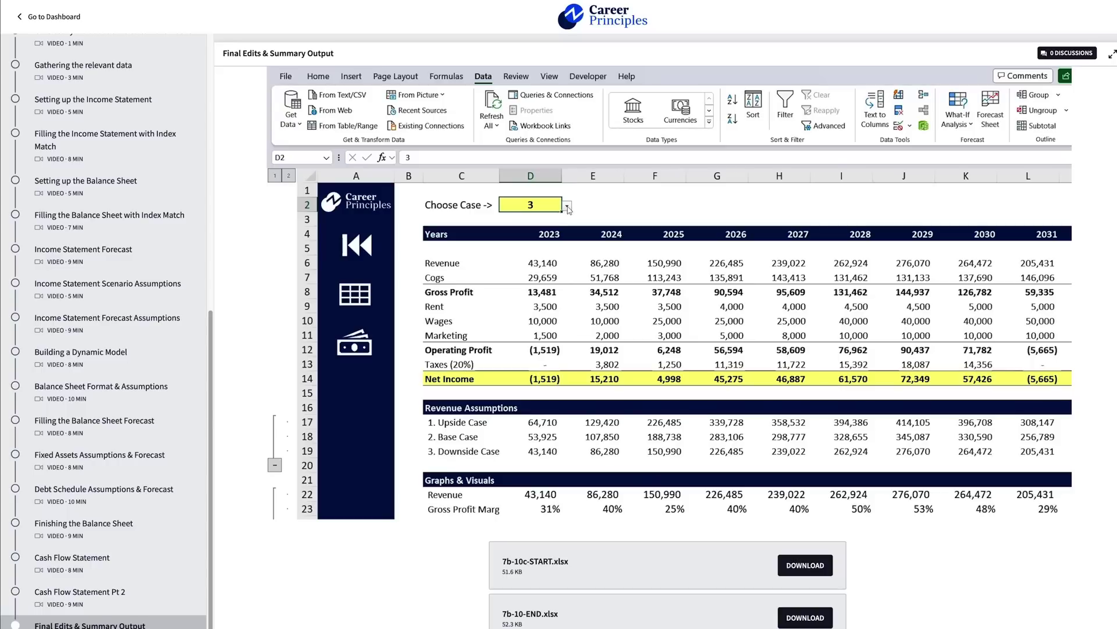
{"action": "left_click", "coordinate": [568, 206]}
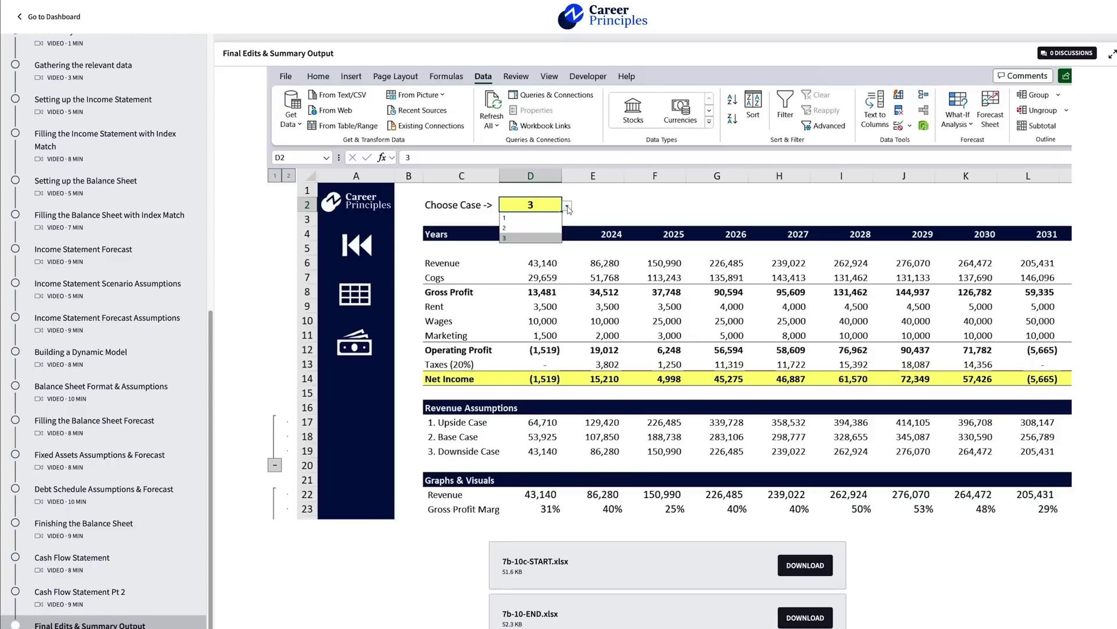
{"action": "left_click", "coordinate": [531, 218]}
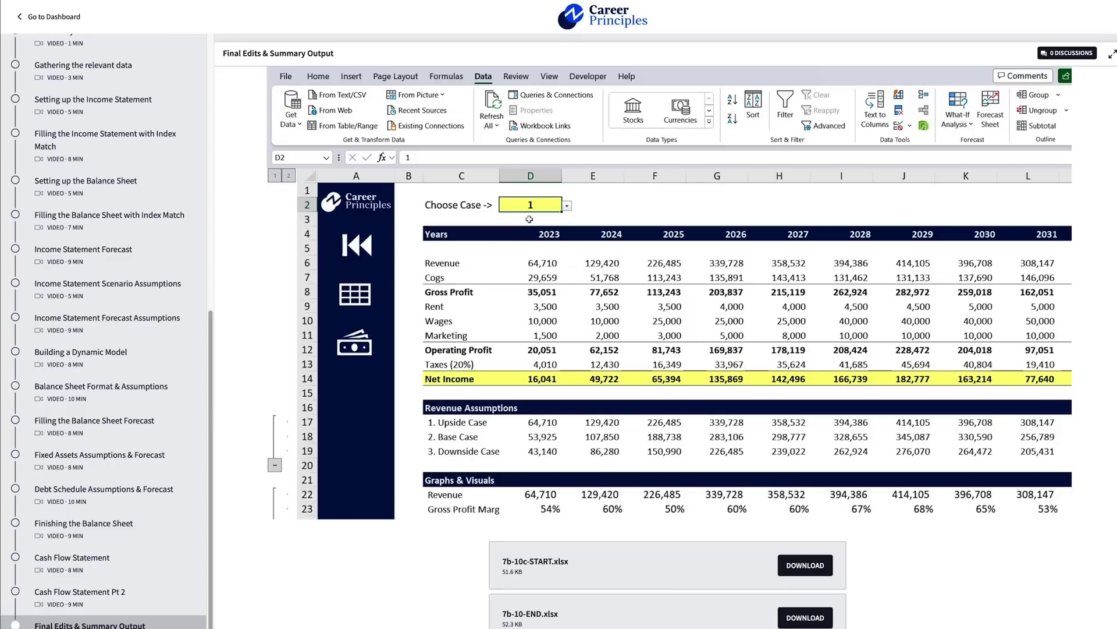